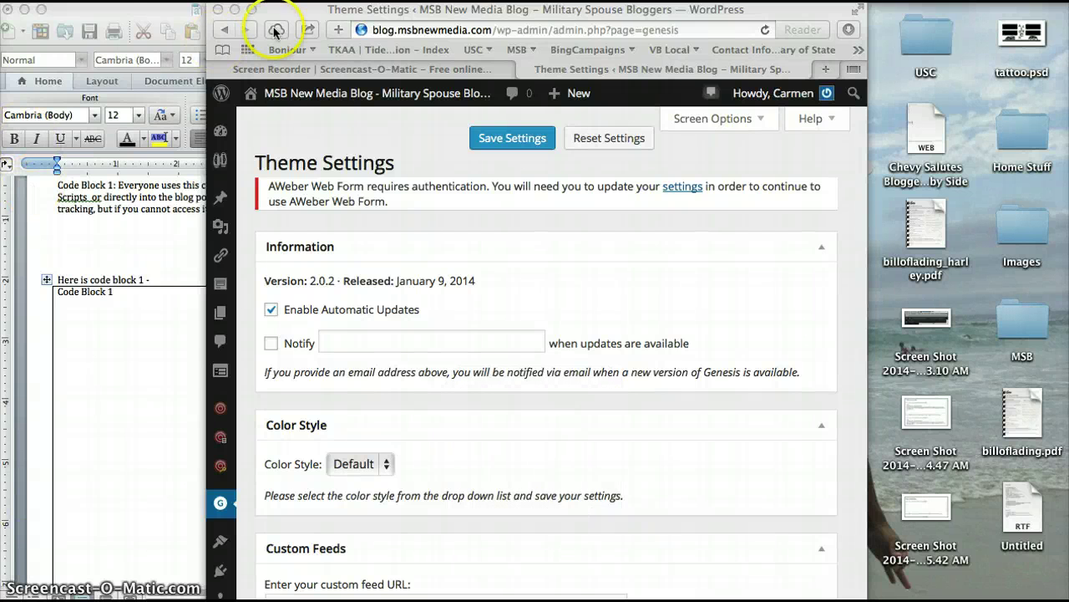
# Step: Move the browser window beside the Word document, widen it until the admin menu labels show, and open the Genesis Theme Settings
pyautogui.moveTo(402, 15); pyautogui.dragTo(601, 15)
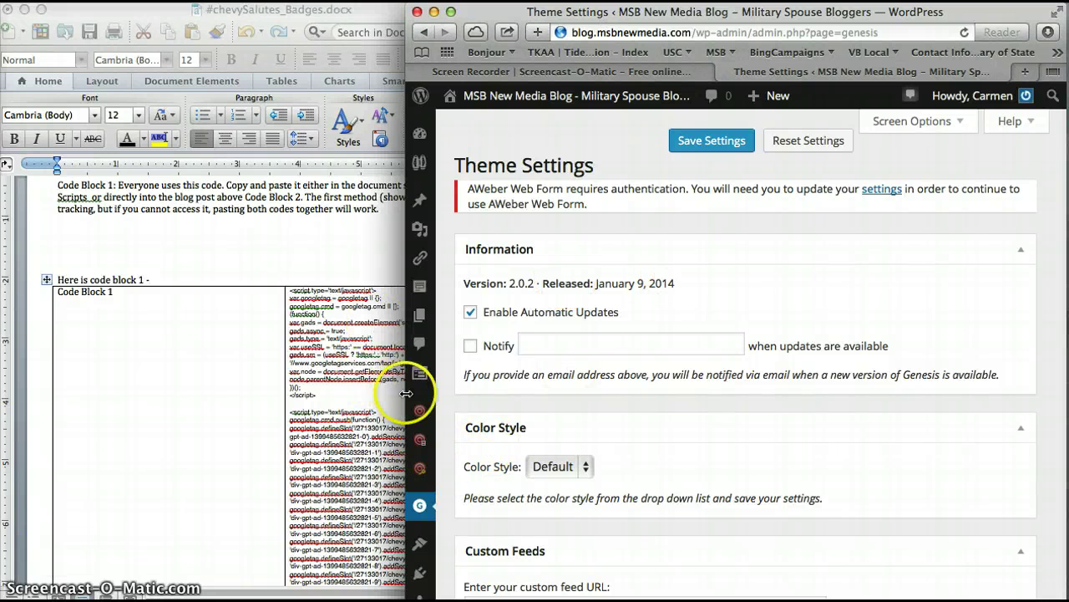
pyautogui.moveTo(406, 392); pyautogui.dragTo(200, 369)
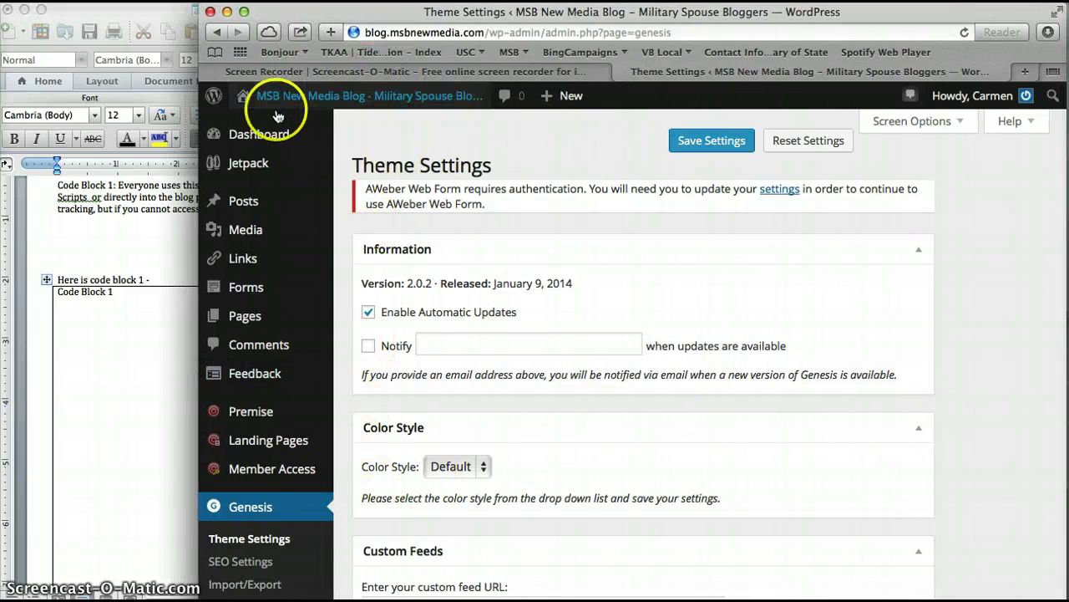
pyautogui.moveTo(262, 472)
pyautogui.scroll(-4, 250, 521)
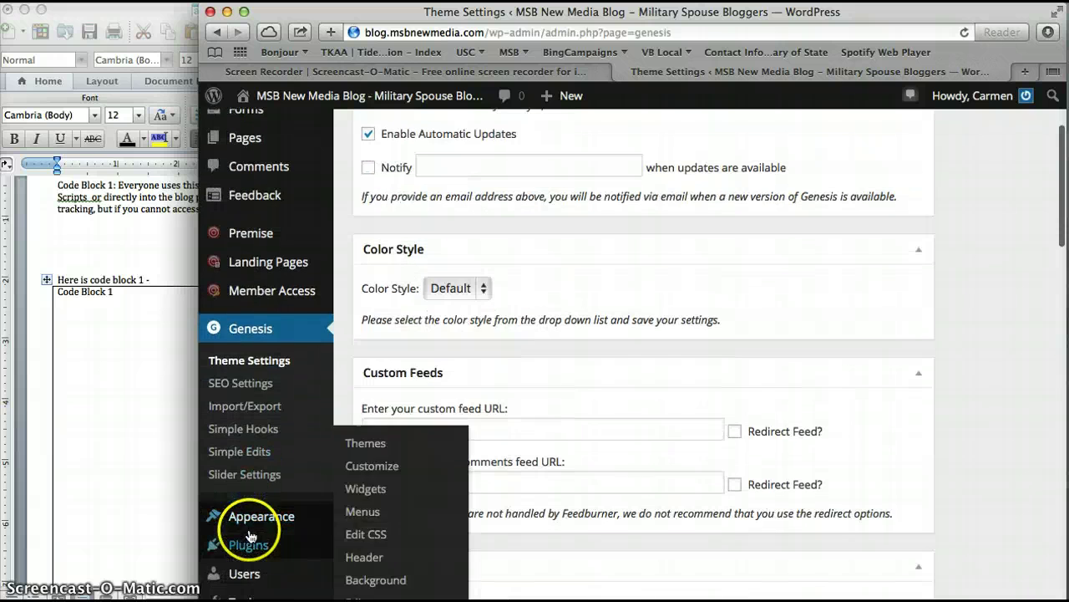
pyautogui.click(263, 361)
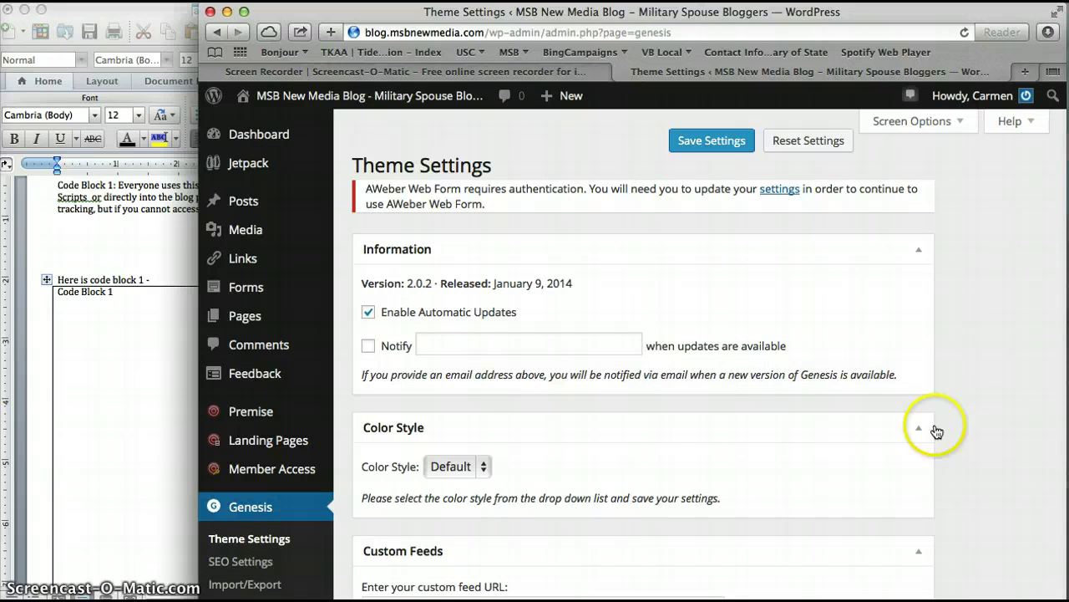
# Step: Locate the Header and Footer Scripts section on the Theme Settings page and collapse it
pyautogui.scroll(-1, 991, 484)
pyautogui.scroll(-20, 991, 489)
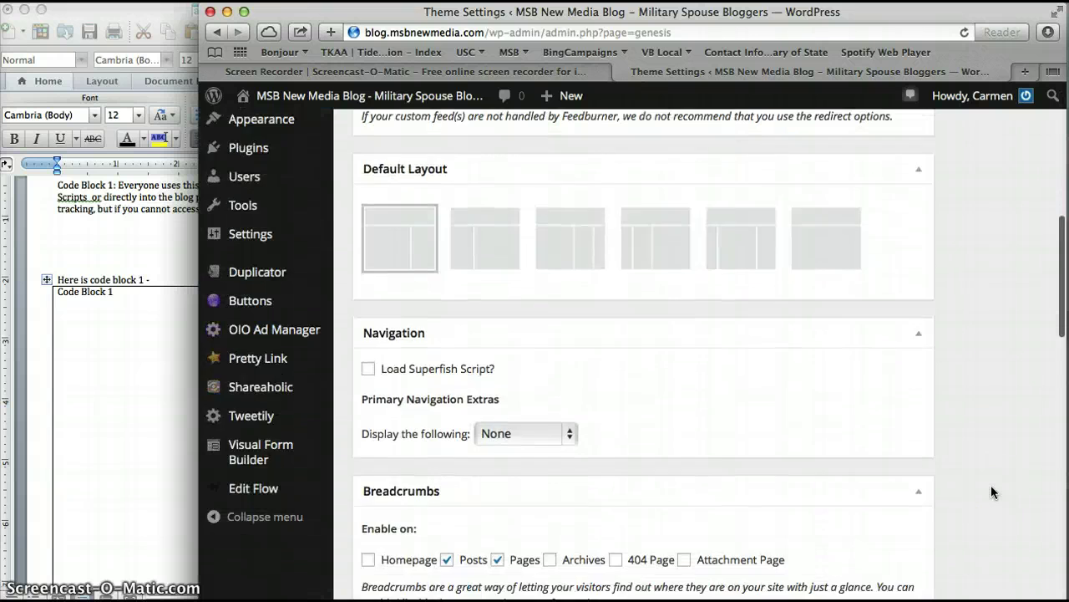
pyautogui.scroll(-10, 995, 492)
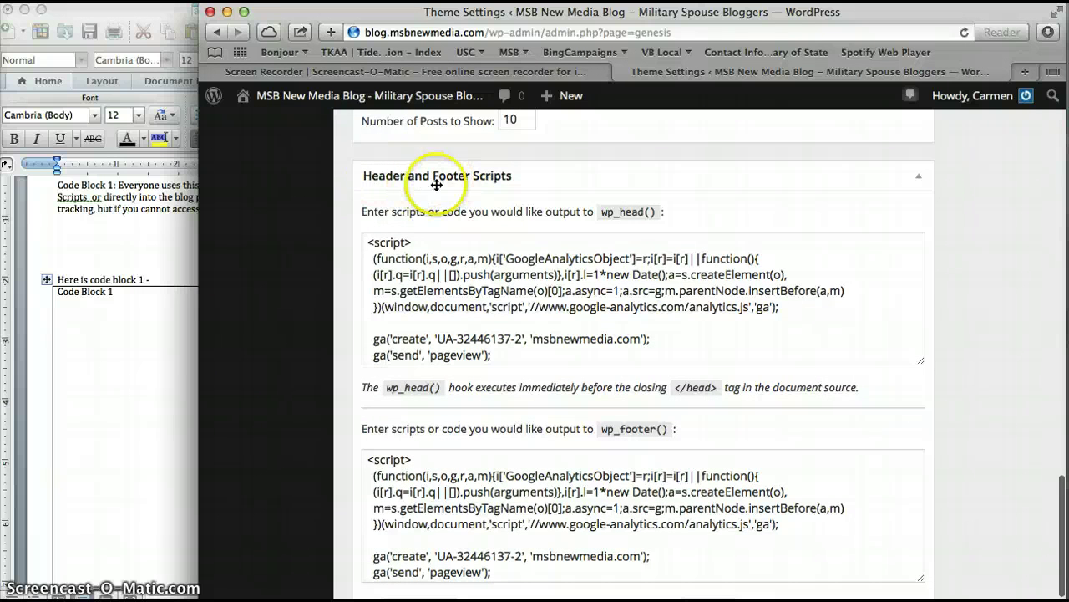
pyautogui.click(497, 175)
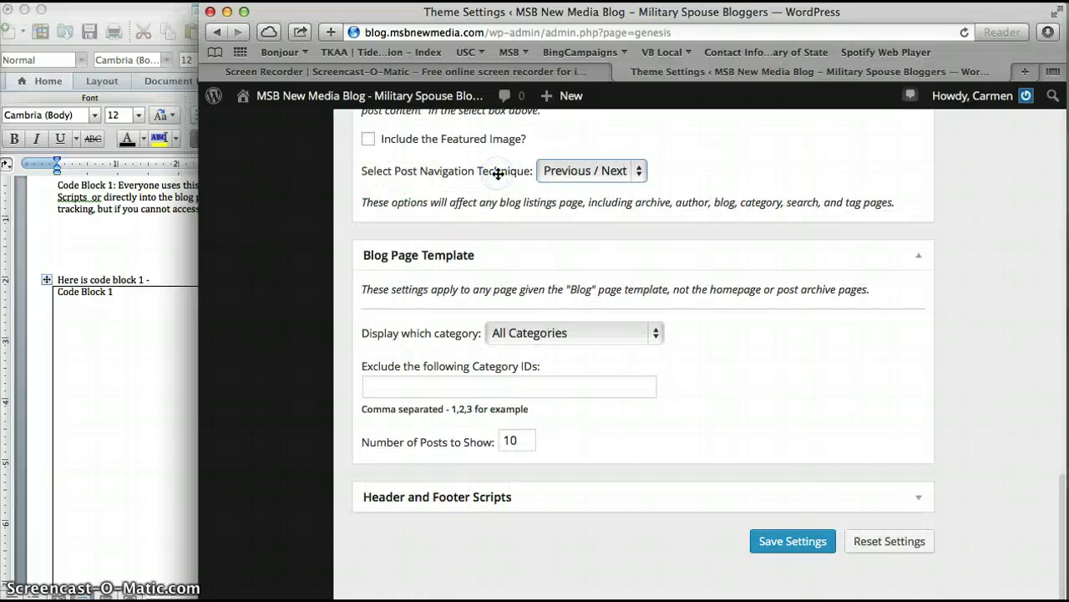
pyautogui.scroll(10, 468, 188)
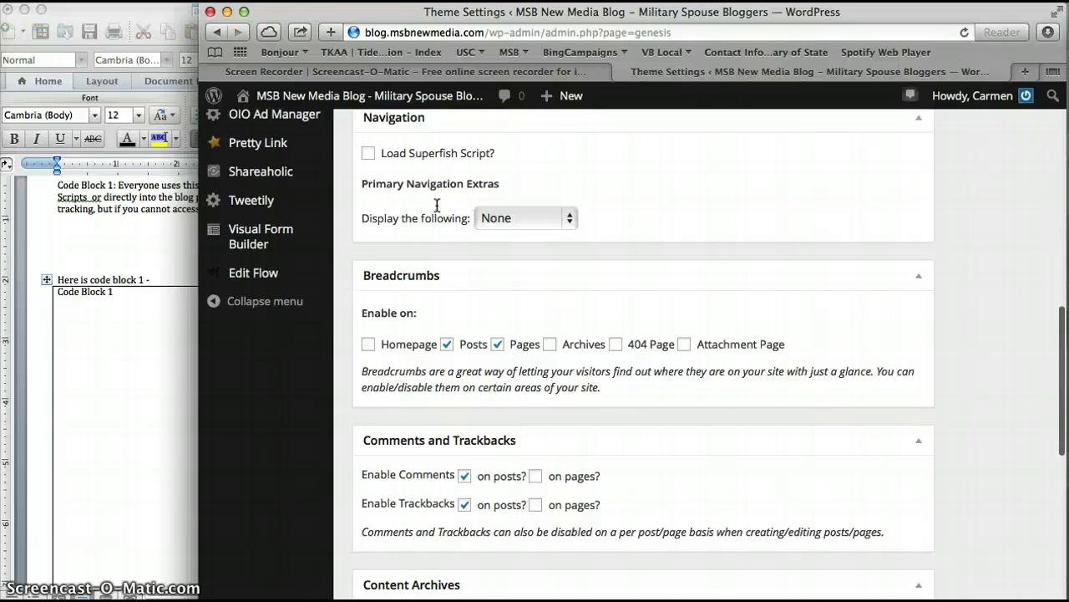
pyautogui.scroll(-10, 436, 205)
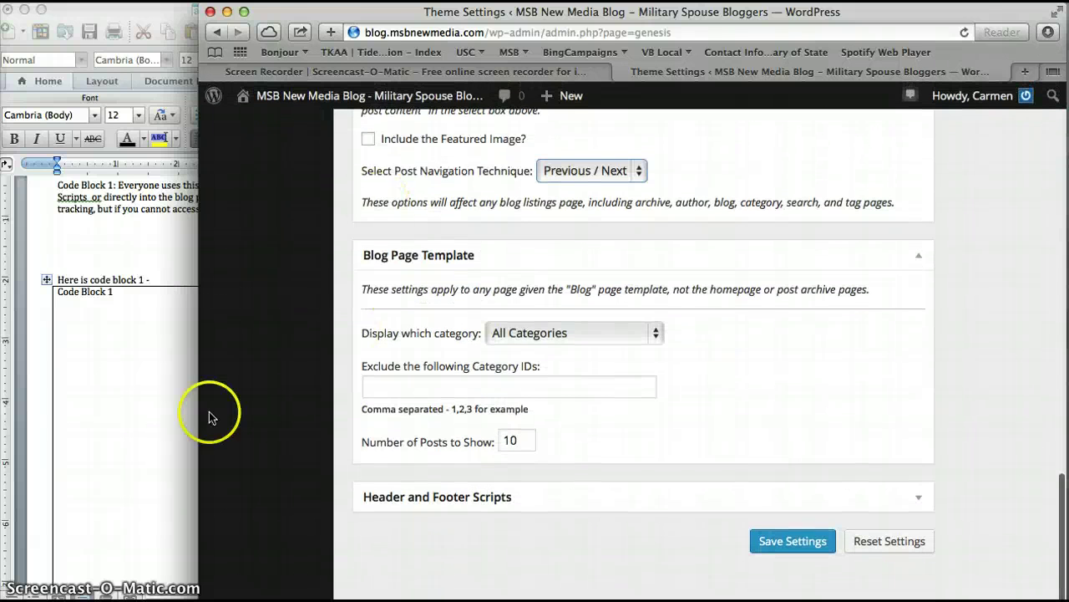
# Step: Switch to the Word document #chevySalutes_Badges.docx and copy the entire Code Block 1 script from the table
pyautogui.click(126, 410)
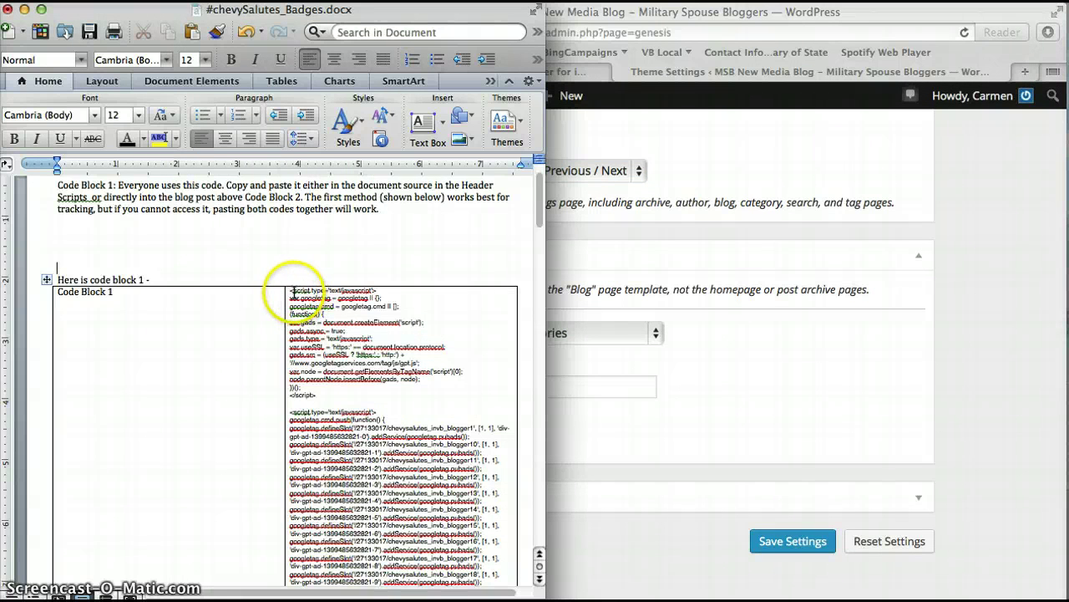
pyautogui.moveTo(308, 298); pyautogui.dragTo(407, 490)
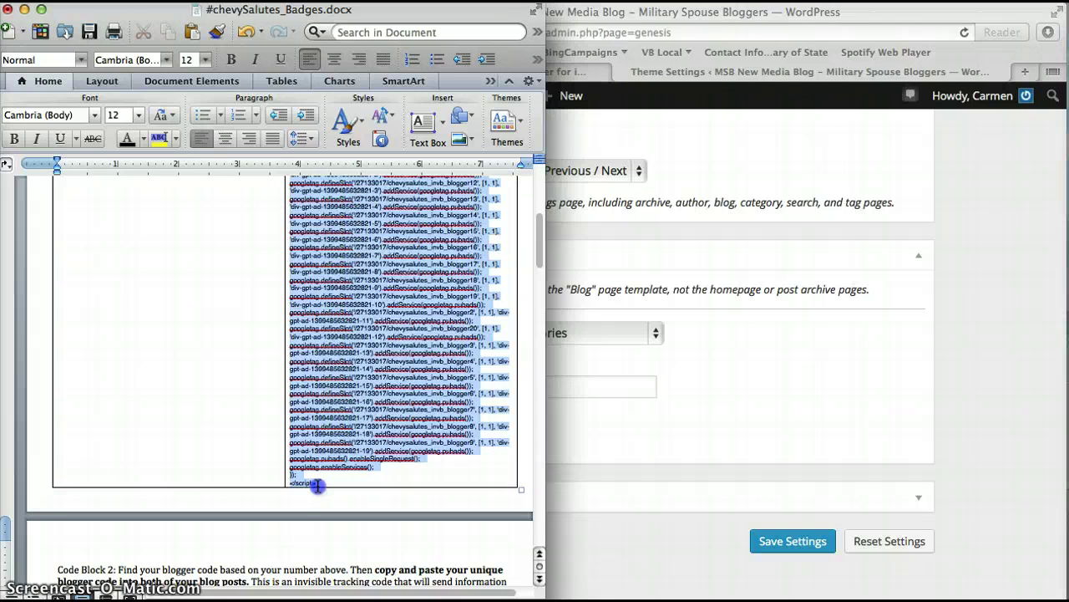
pyautogui.moveTo(318, 483); pyautogui.dragTo(318, 483)
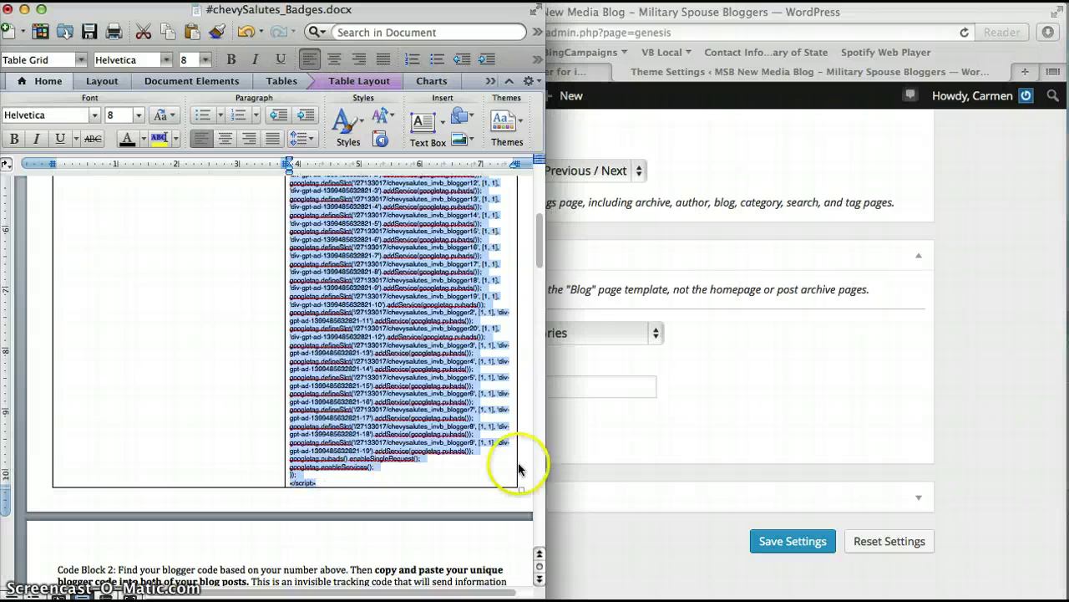
# Step: Return to the browser and expand the Header and Footer Scripts section of the theme settings
pyautogui.click(806, 368)
pyautogui.scroll(-2, 806, 368)
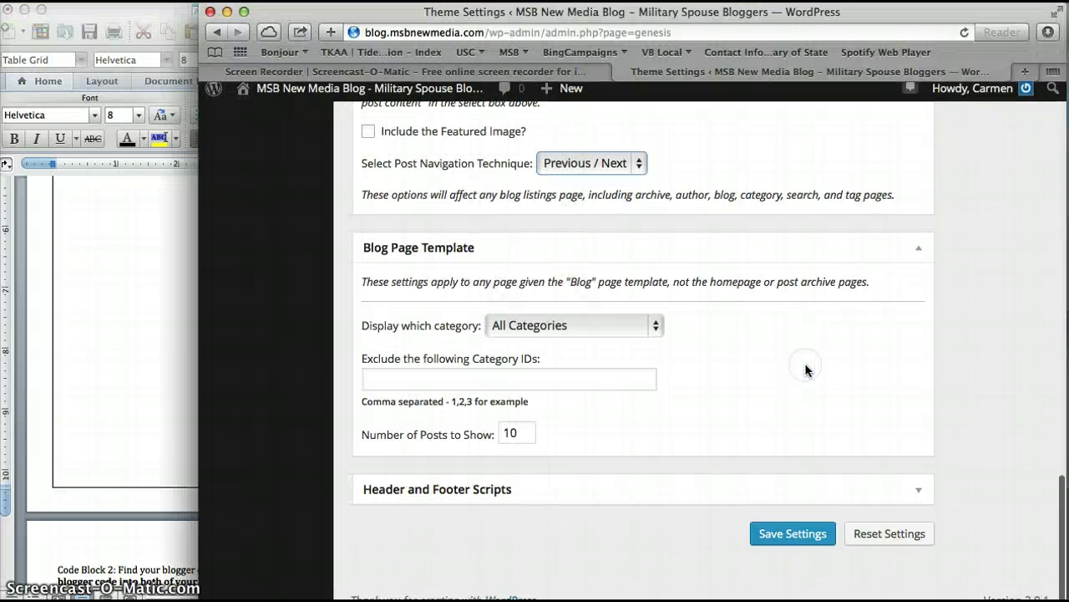
pyautogui.click(919, 499)
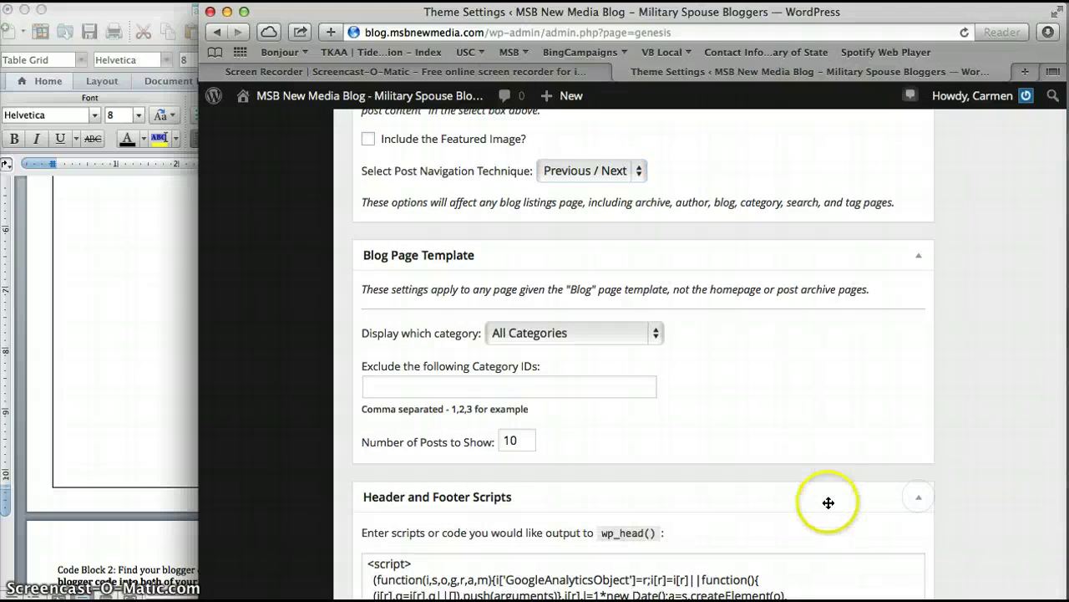
pyautogui.scroll(-5, 828, 504)
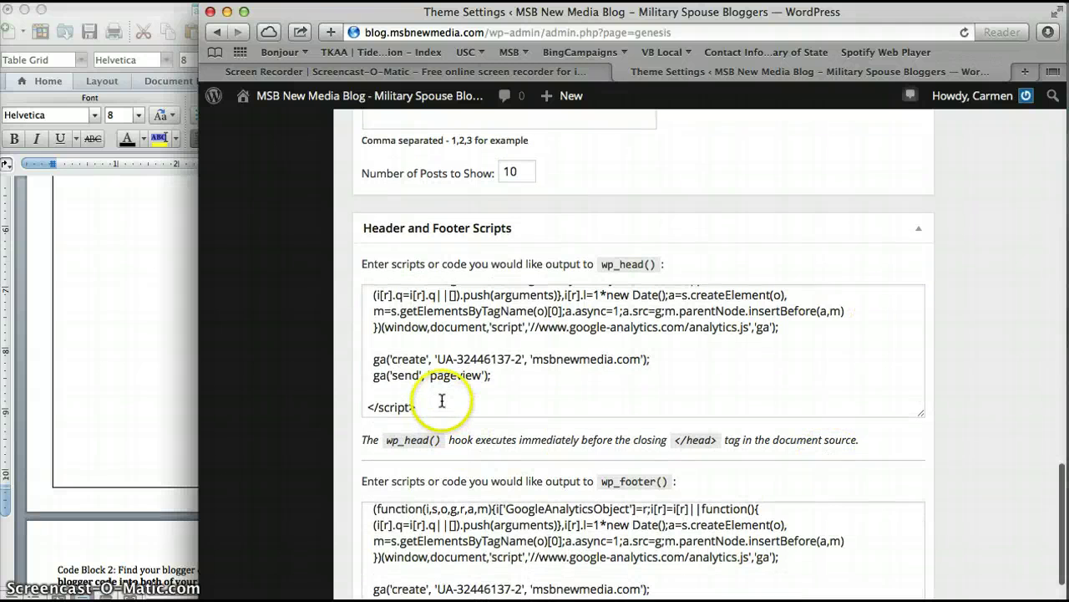
# Step: Paste the Code Block 1 script on new lines below the existing script in the wp_head() box and save the theme settings
pyautogui.click(442, 401)
pyautogui.press('Return')
pyautogui.press('Return')
pyautogui.press('Return')
pyautogui.press('Return')
pyautogui.press('Return')
pyautogui.press('Return')
pyautogui.press('Return')
pyautogui.press('Return')
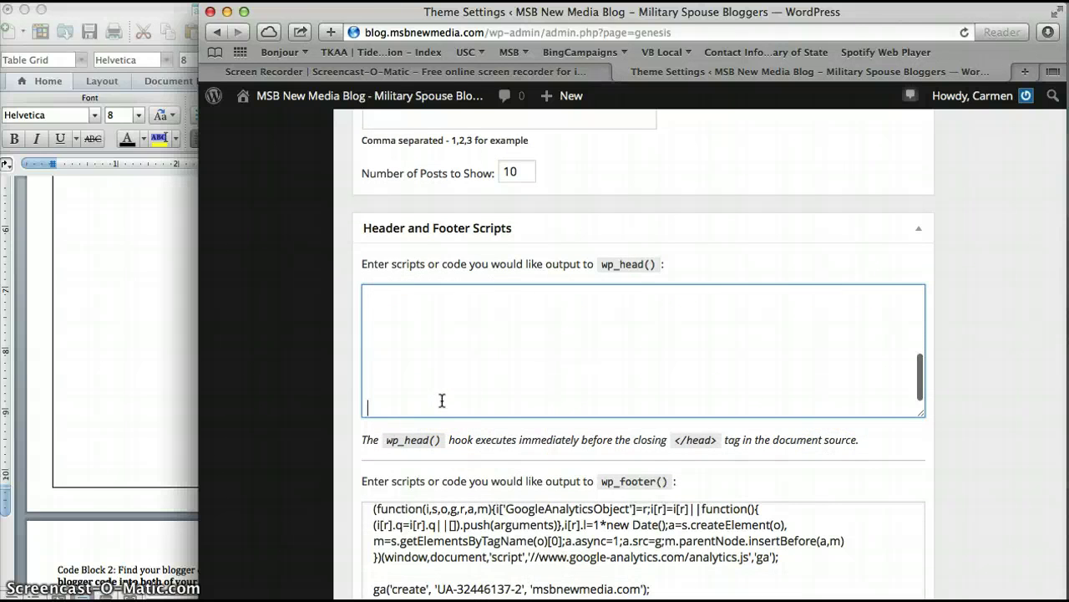
pyautogui.click(385, 318)
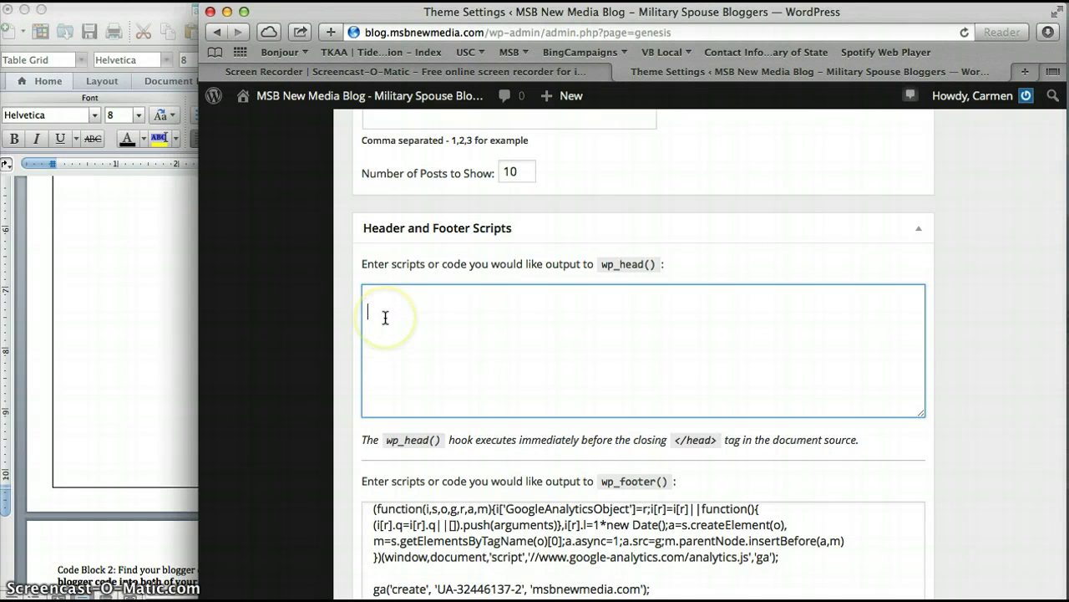
pyautogui.press('BackSpace')
pyautogui.press('BackSpace')
pyautogui.press('BackSpace')
pyautogui.press('BackSpace')
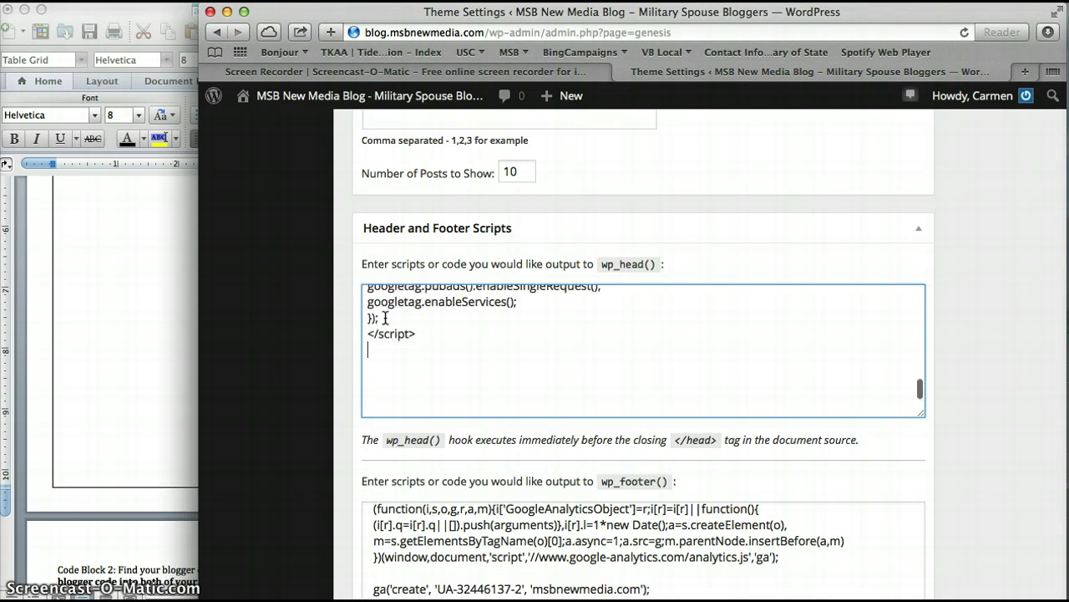
pyautogui.scroll(-5, 955, 435)
pyautogui.click(775, 553)
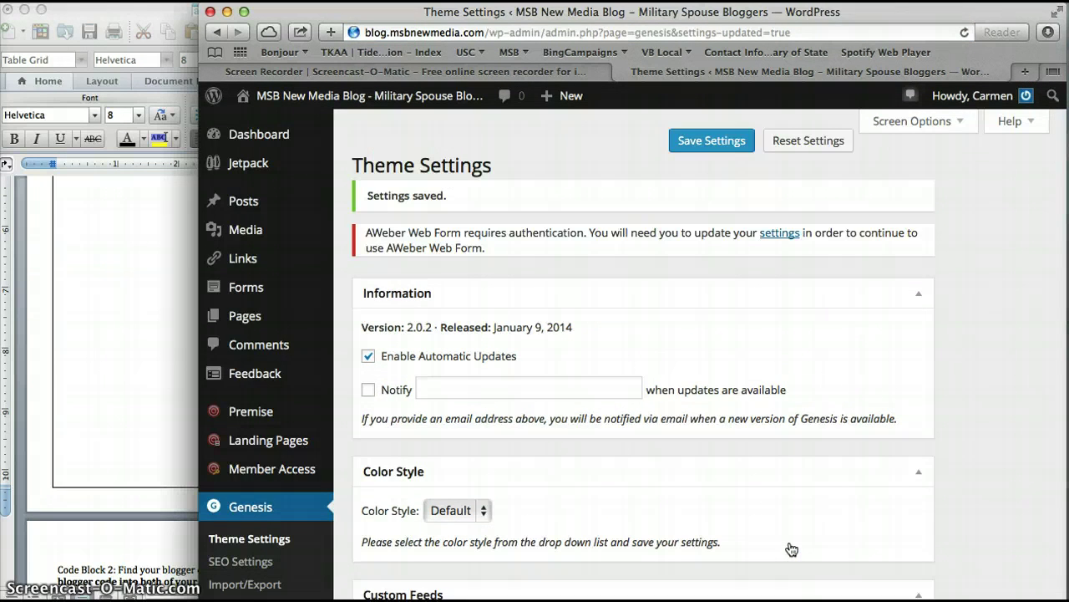
# Step: Create a new blog post with the title "#chevysalutes Post test"
pyautogui.click(249, 209)
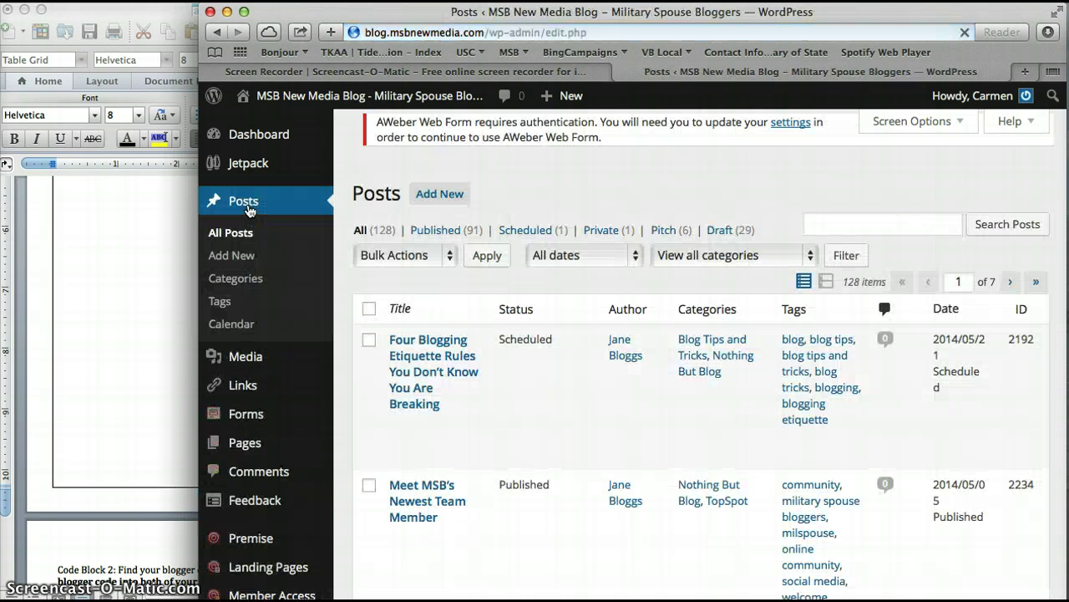
pyautogui.scroll(-1, 526, 419)
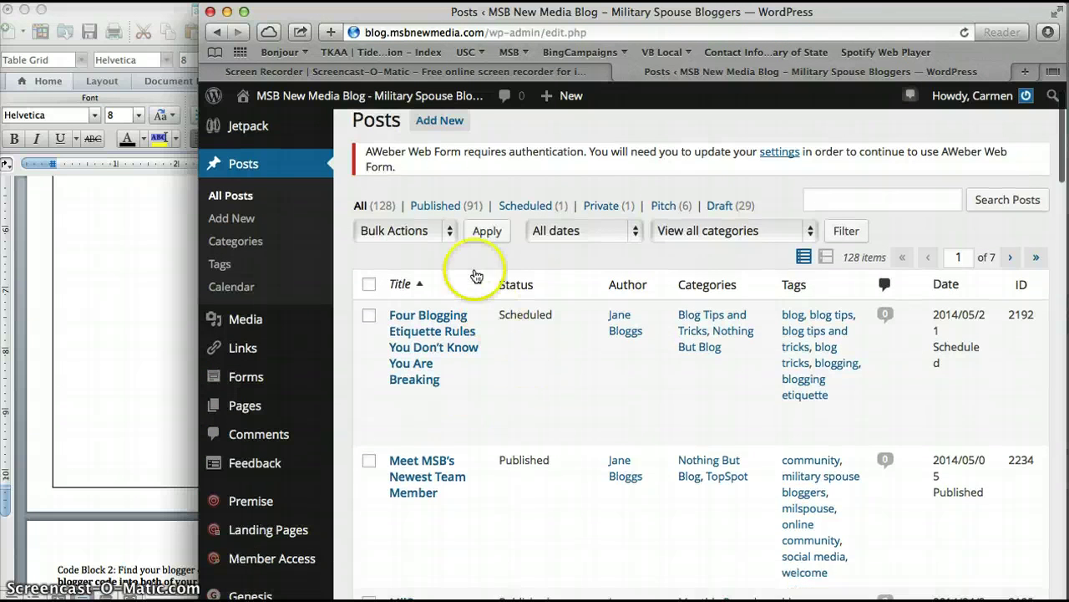
pyautogui.click(453, 128)
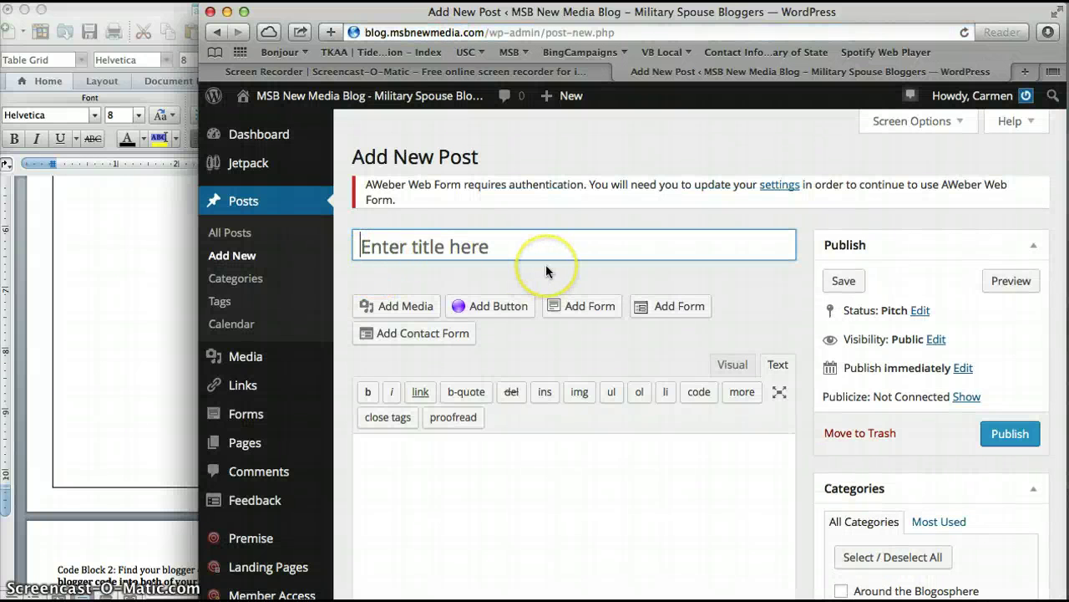
pyautogui.write('#chevysalutes ')
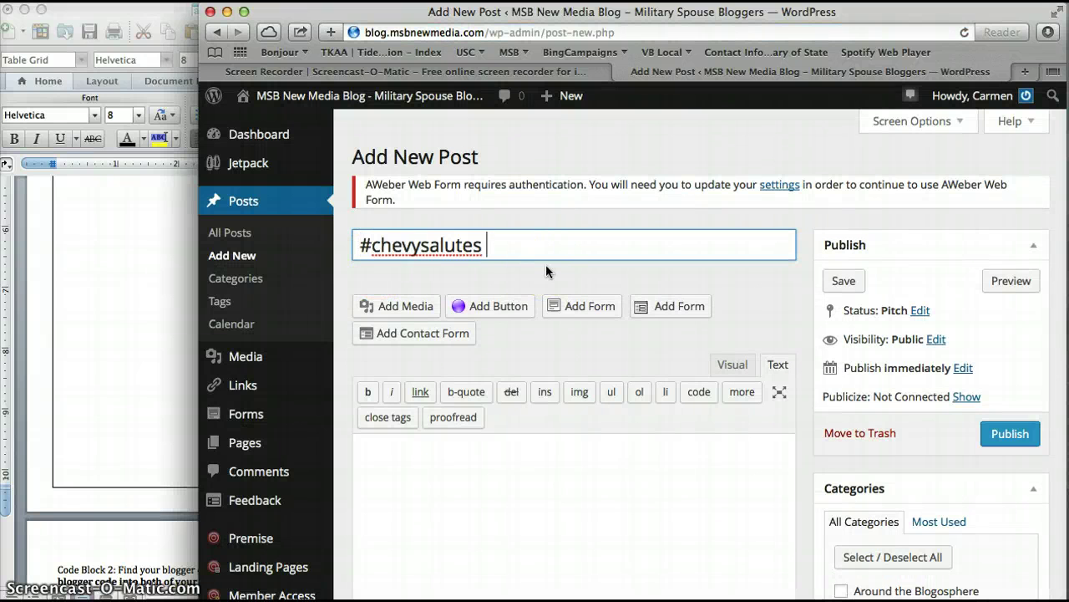
pyautogui.write('Post test')
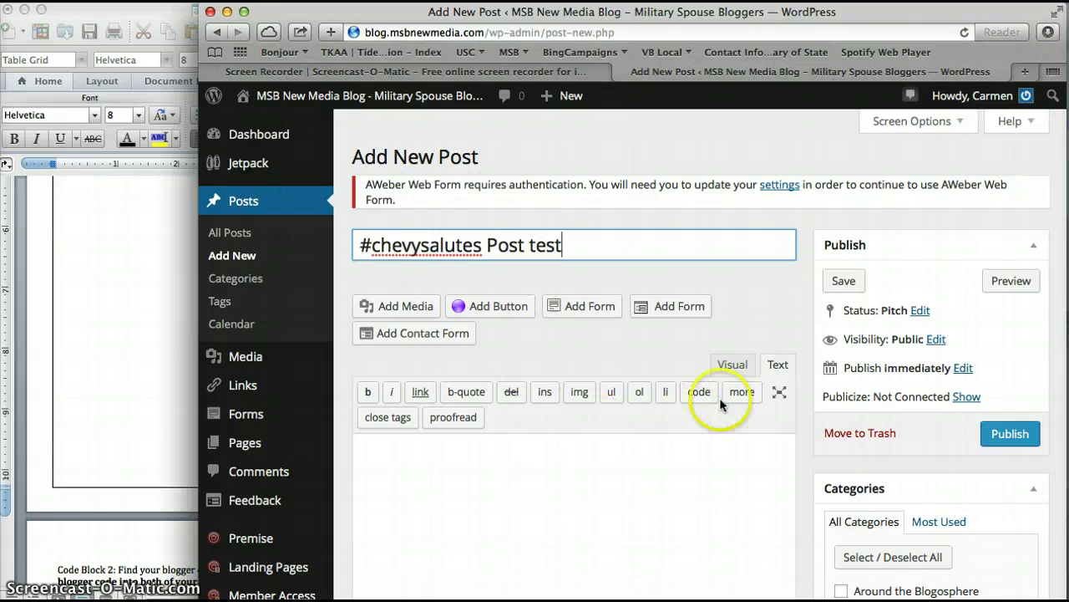
# Step: Switch the post body editor to Visual mode and back to Text mode
pyautogui.click(735, 368)
pyautogui.scroll(-5, 634, 368)
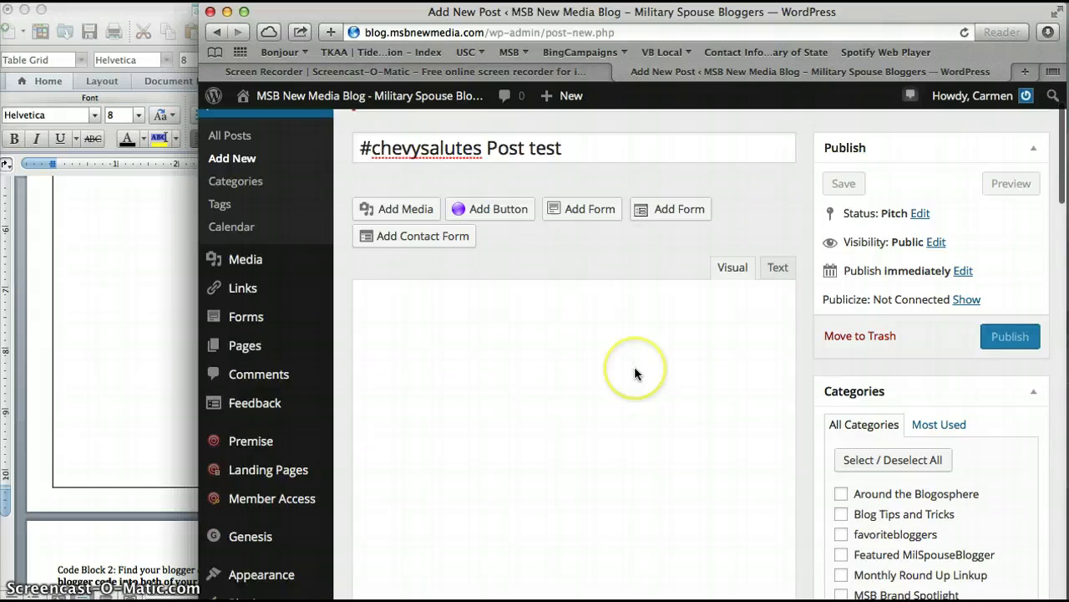
pyautogui.click(777, 151)
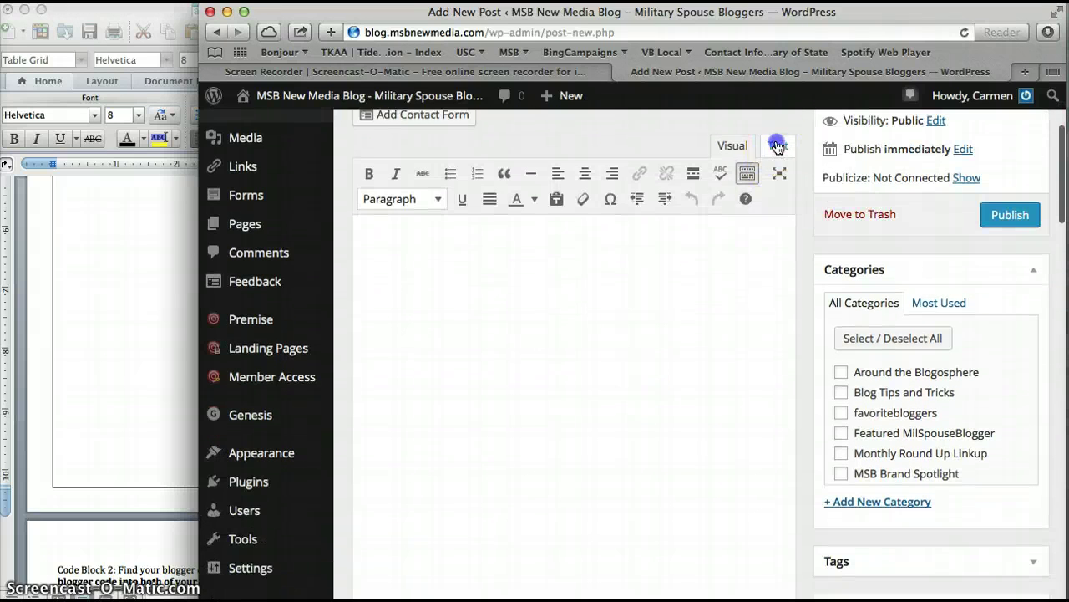
# Step: Copy the Blogger 1 code from the Word document's blogger table and paste it into the body of the new post
pyautogui.click(107, 294)
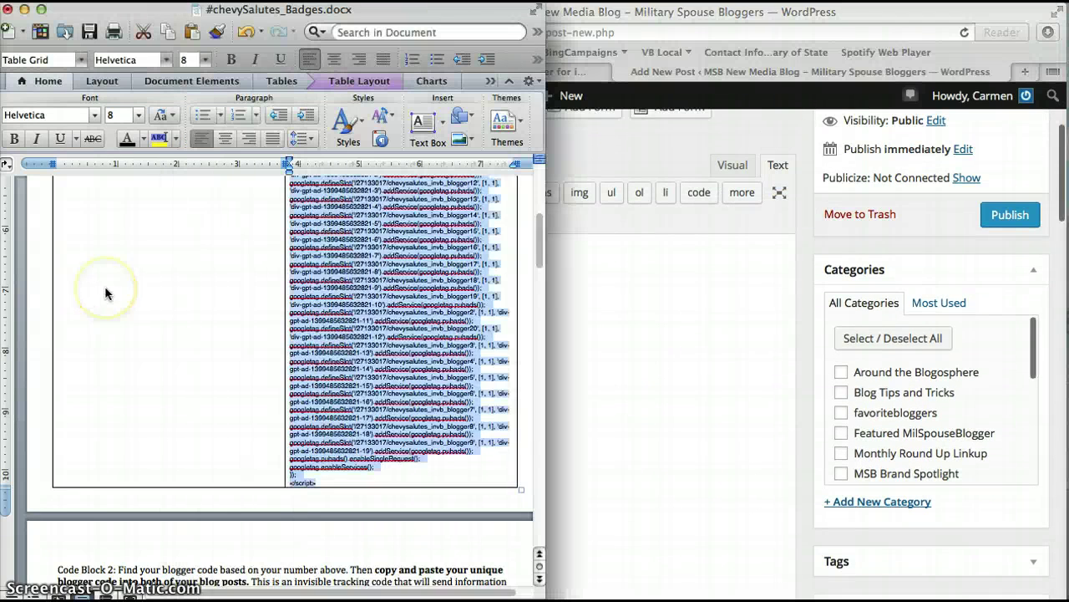
pyautogui.scroll(-5, 105, 289)
pyautogui.scroll(-6, 106, 292)
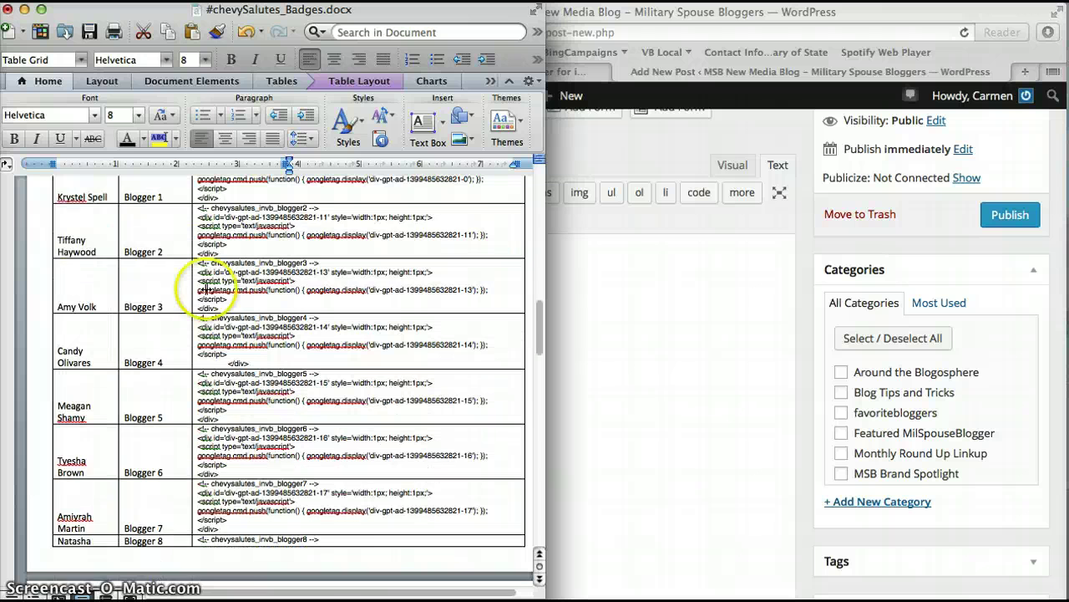
pyautogui.scroll(3, 207, 288)
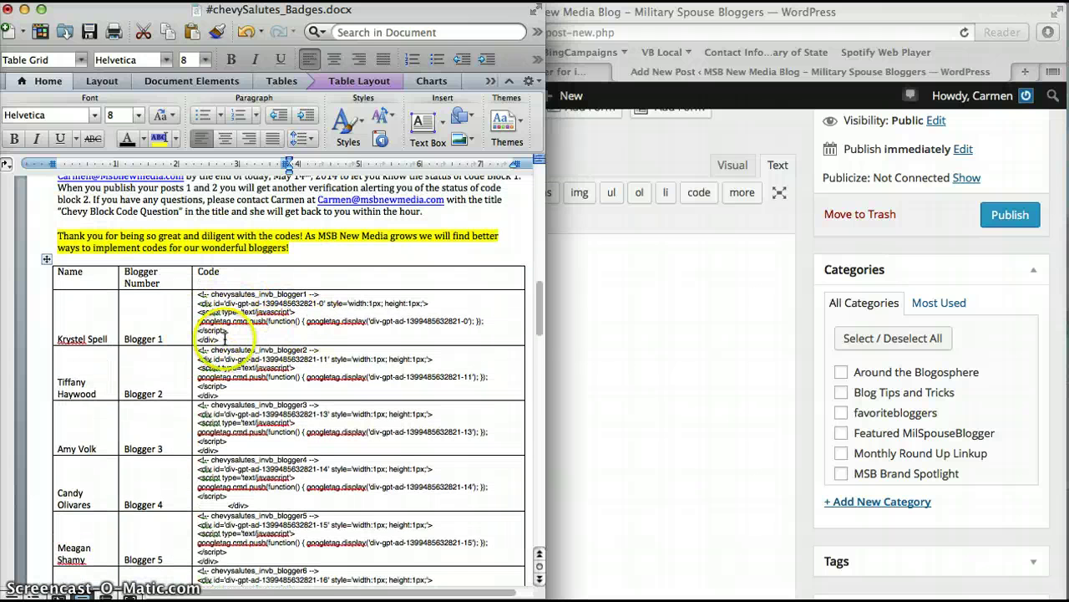
pyautogui.moveTo(224, 338); pyautogui.dragTo(523, 284)
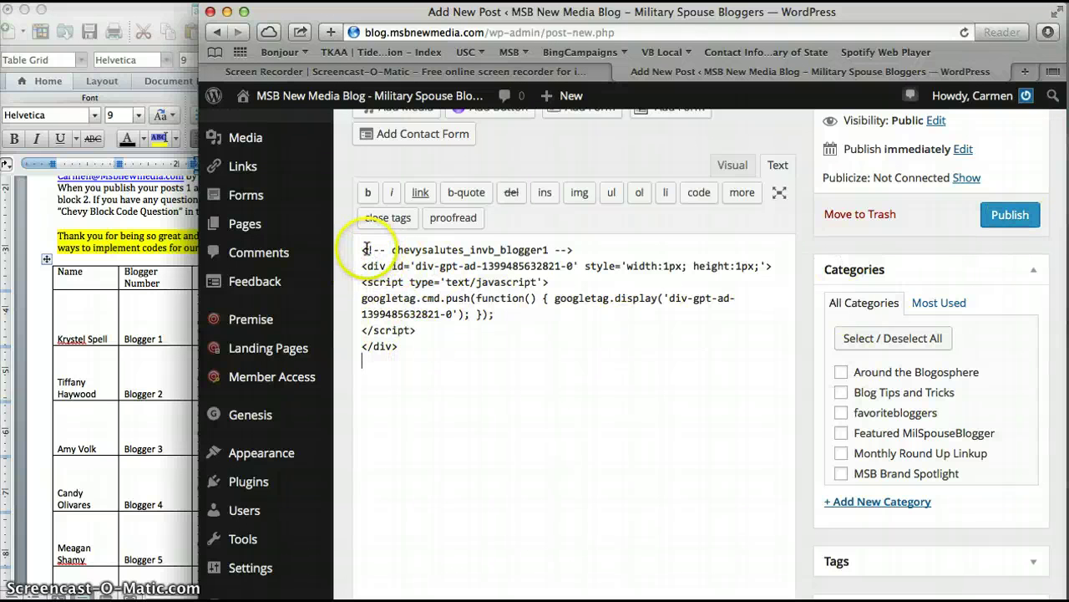
# Step: Add the line "Blog Code Block test" above the pasted code, separated by a blank line, and publish the post
pyautogui.press('Return')
pyautogui.press('Return')
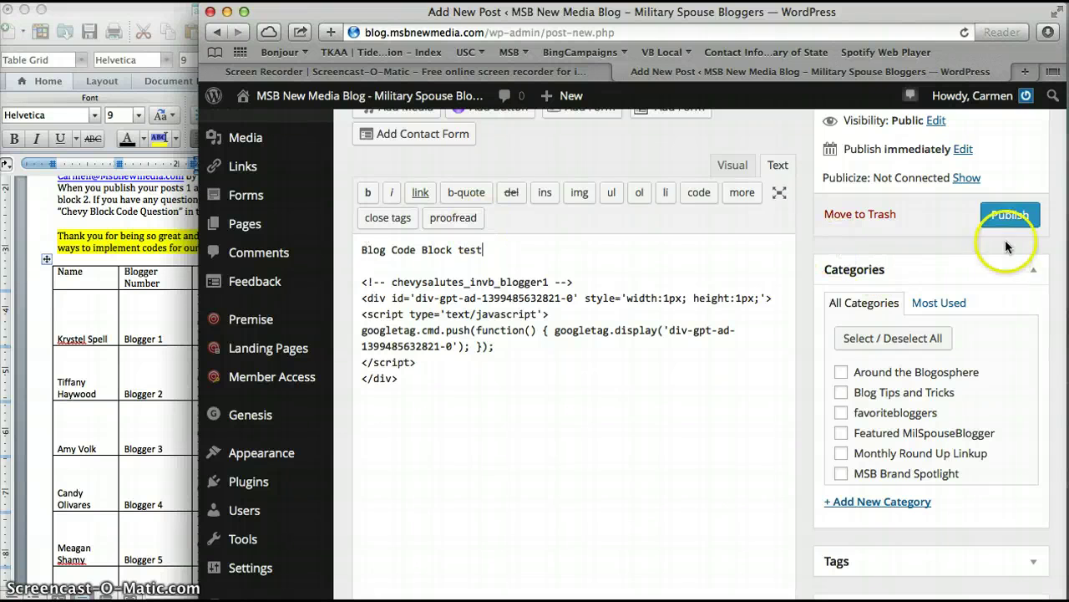
pyautogui.click(1013, 214)
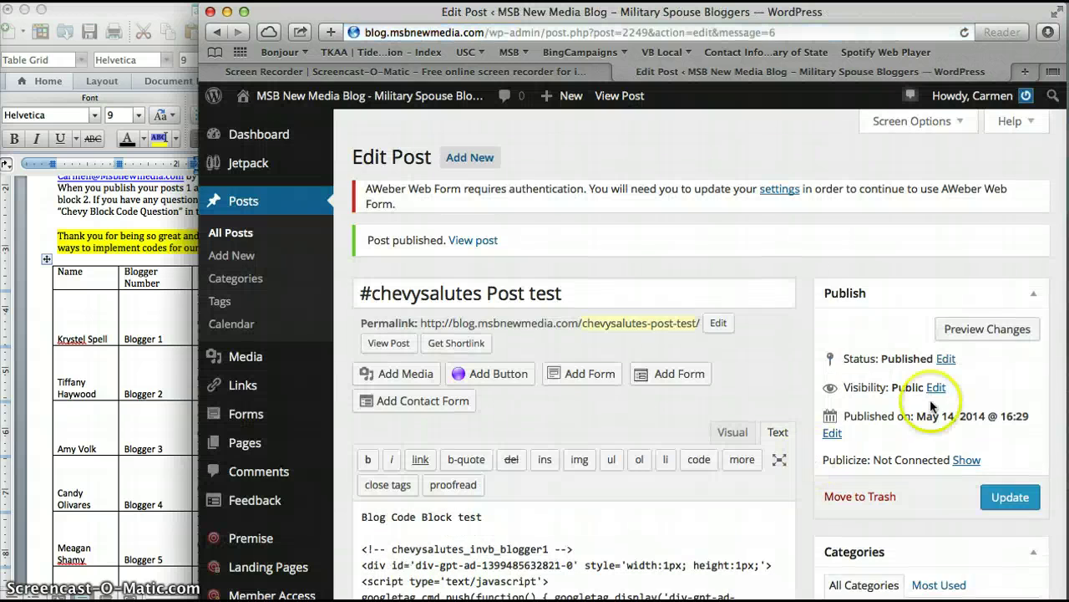
# Step: Preview the published post and examine how the body around the tracking code displays
pyautogui.click(987, 329)
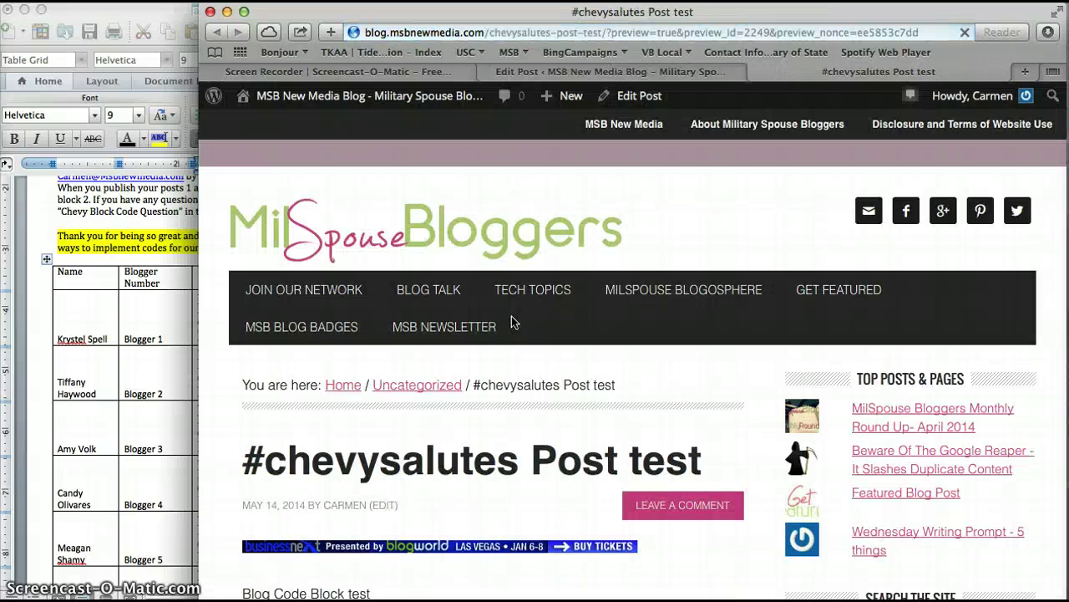
pyautogui.scroll(-10, 425, 498)
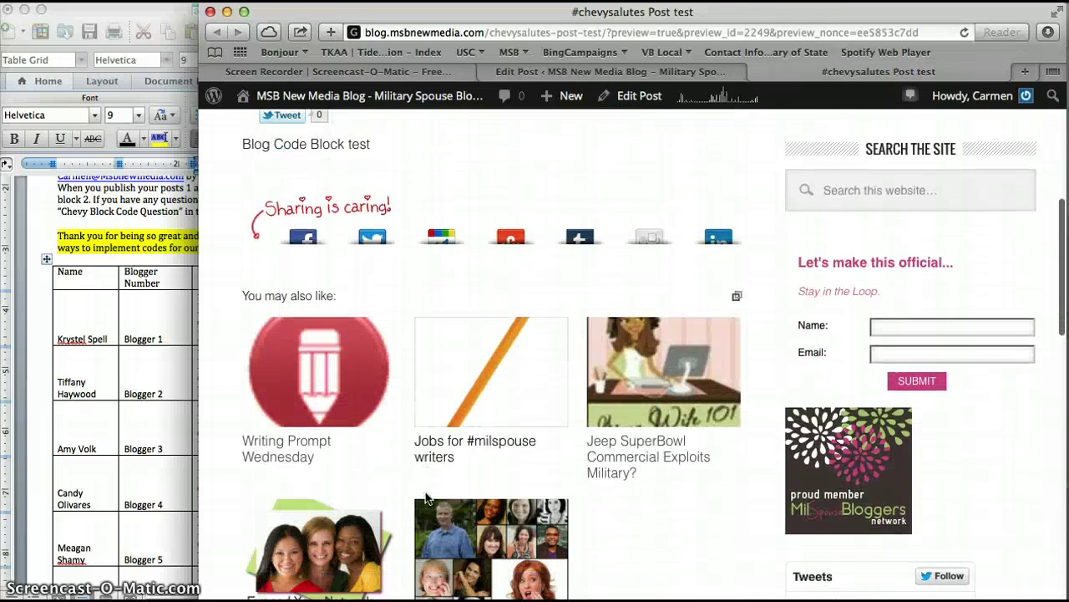
pyautogui.scroll(10, 426, 498)
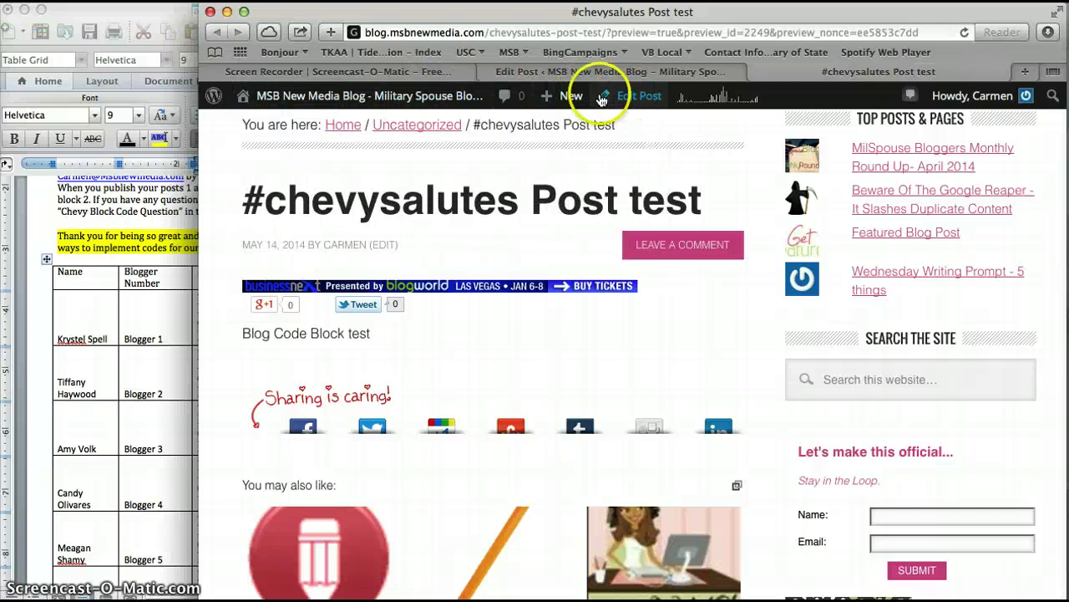
# Step: Start a new blog post and place the cursor in its empty body in Text mode
pyautogui.click(573, 99)
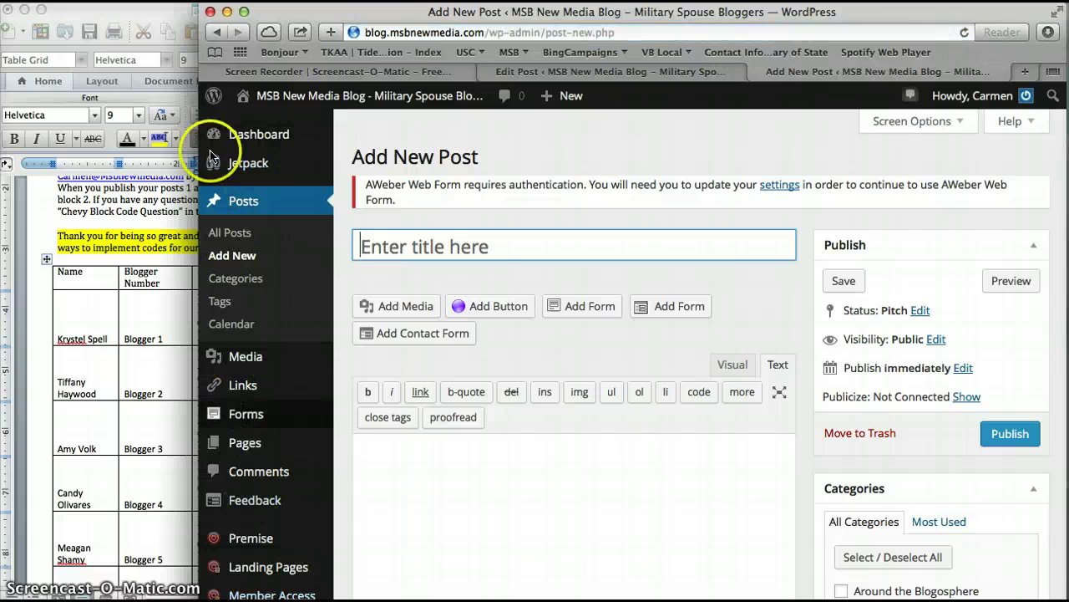
pyautogui.click(505, 491)
pyautogui.scroll(-5, 506, 492)
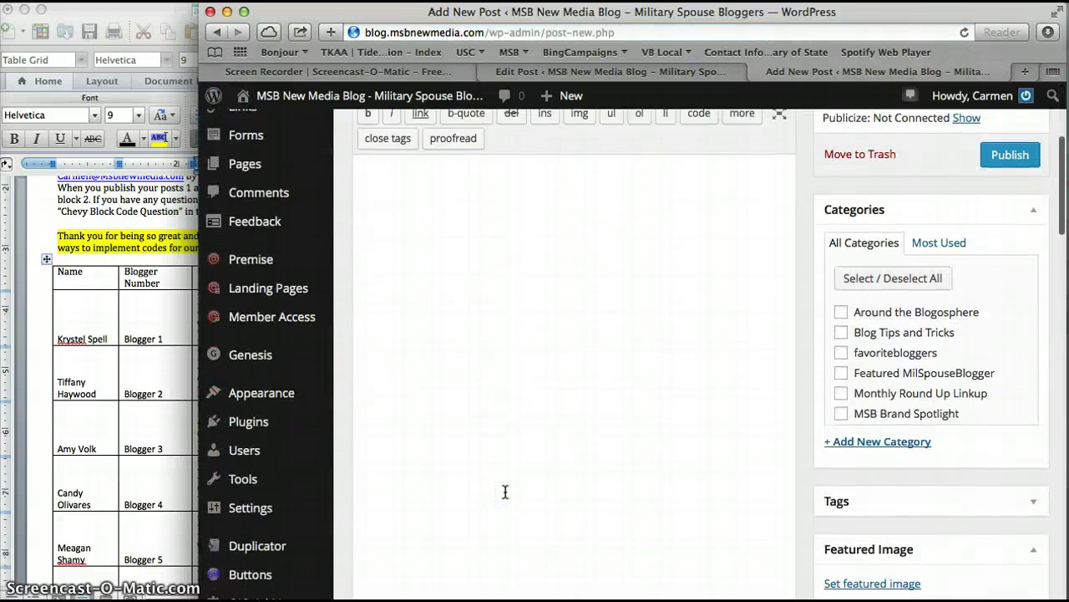
pyautogui.scroll(1, 505, 492)
pyautogui.click(501, 265)
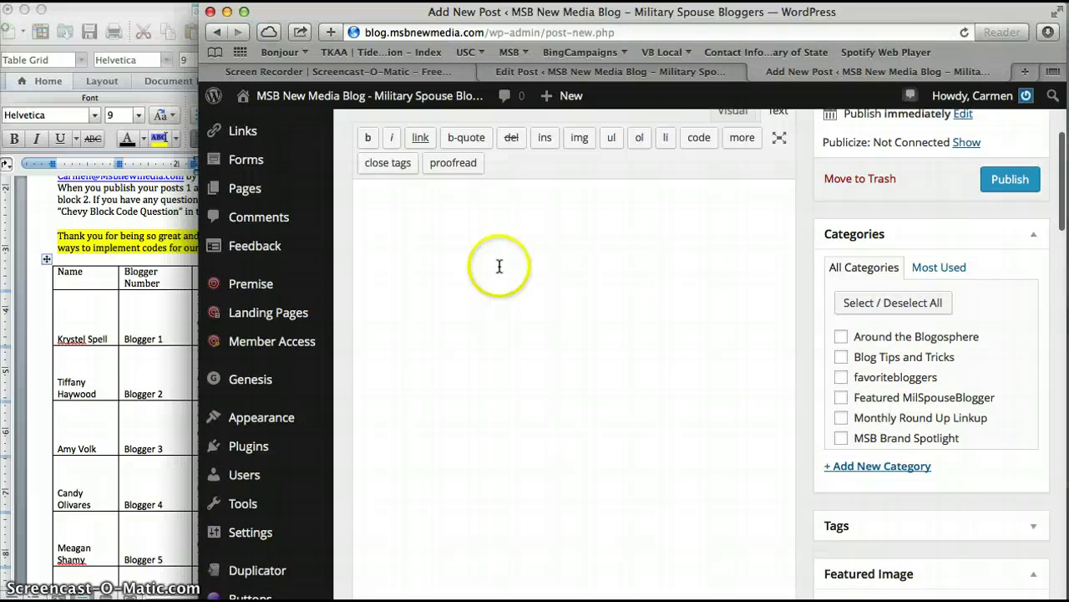
pyautogui.scroll(2, 499, 265)
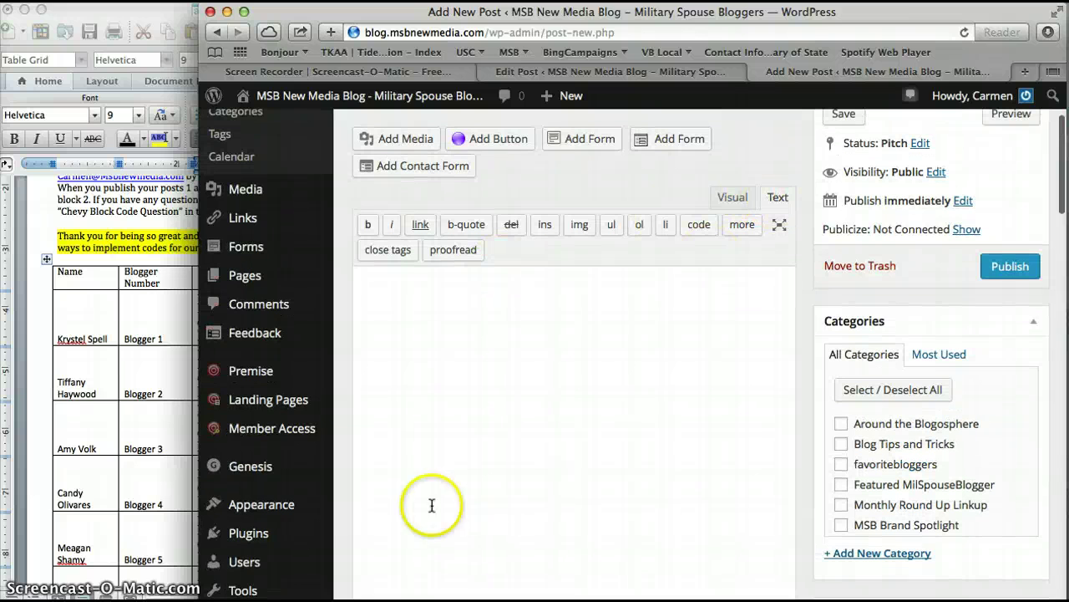
# Step: Switch to the Word document #chevySalutes_Badges.docx and copy all of the Code Block 1 script from its table
pyautogui.click(89, 319)
pyautogui.scroll(-15, 88, 319)
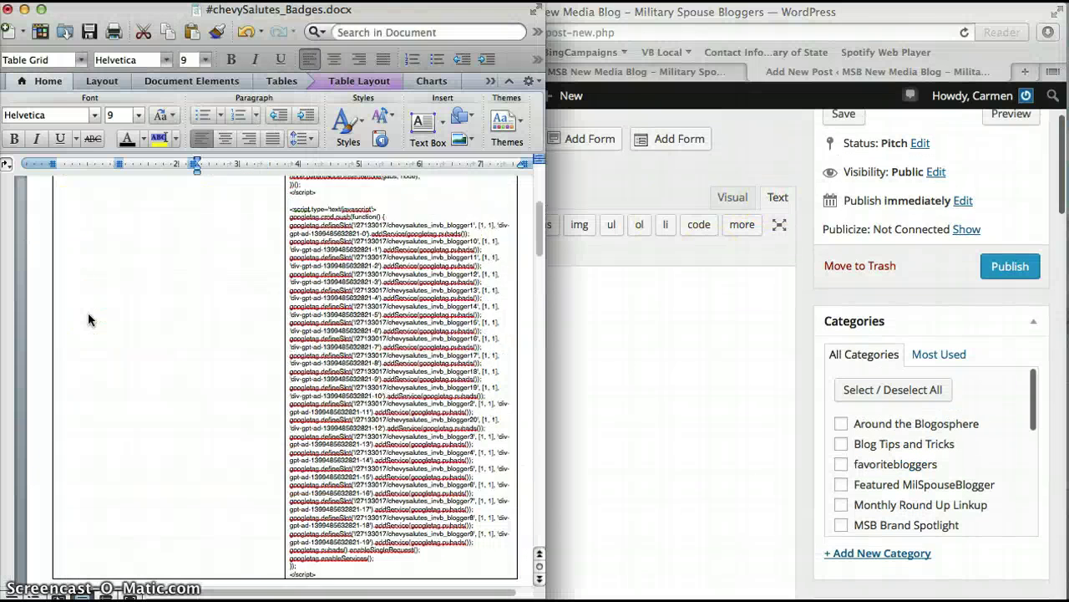
pyautogui.click(342, 388)
pyautogui.scroll(-4, 339, 401)
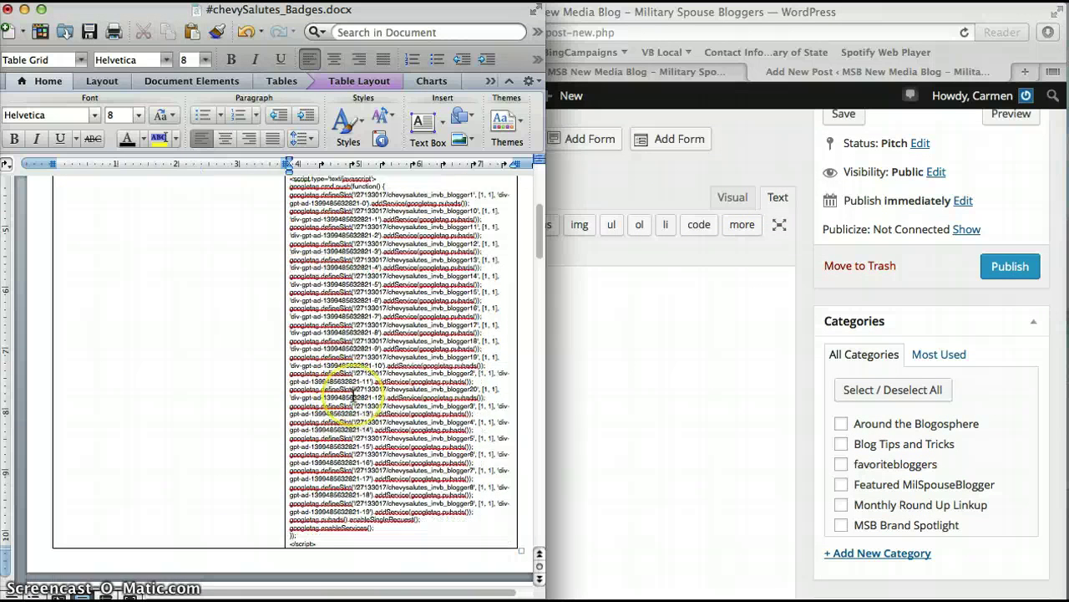
pyautogui.moveTo(322, 420); pyautogui.dragTo(290, 341)
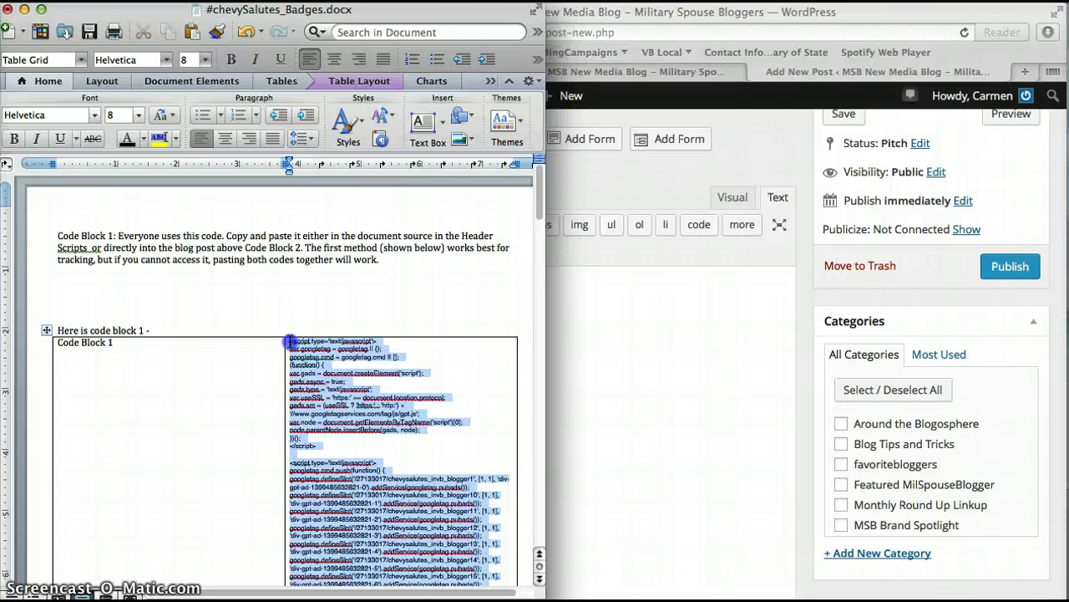
# Step: Enter "Text Sponsored Post yada yada" in the new post's body and paste Code Block 1 below it, separated by a blank line
pyautogui.click(636, 418)
pyautogui.click(419, 312)
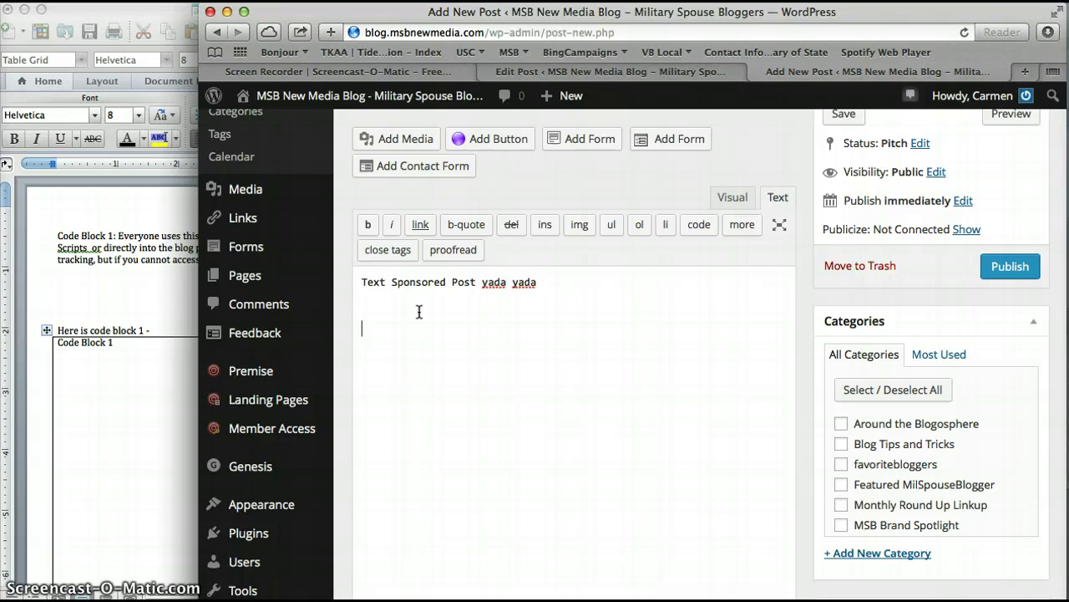
pyautogui.click(777, 199)
pyautogui.click(449, 350)
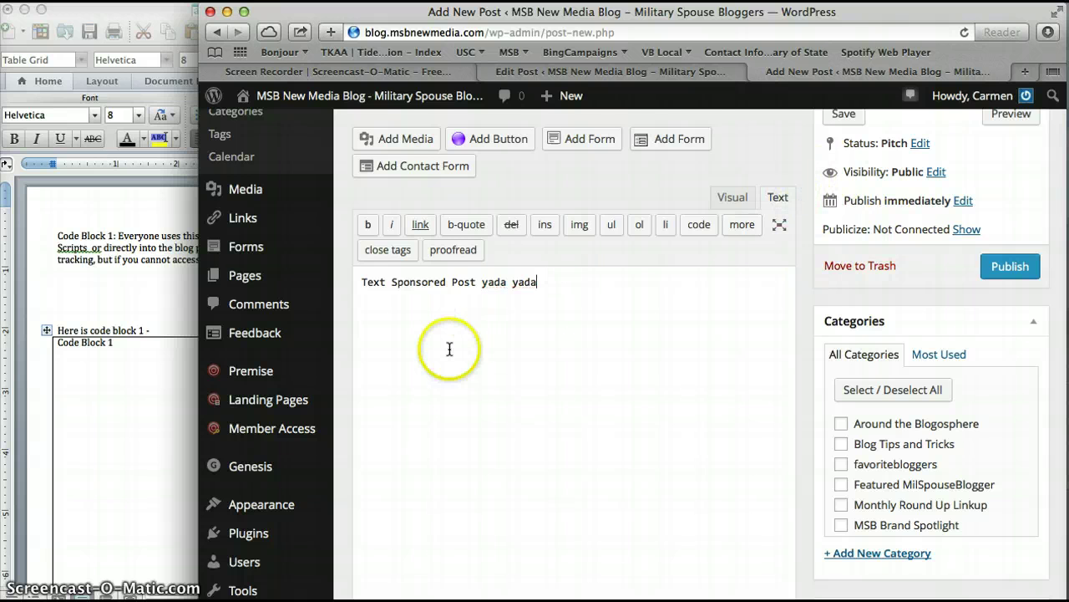
pyautogui.press('super+v')
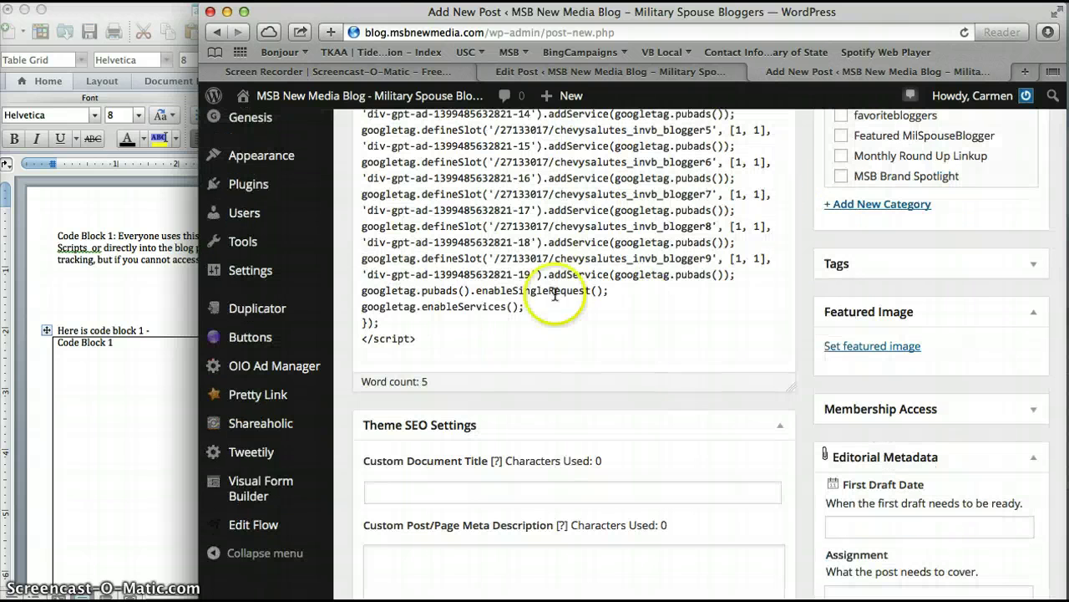
# Step: Copy the complete Blogger 1 code from the blogger table in the Word document
pyautogui.click(144, 405)
pyautogui.scroll(-10, 142, 396)
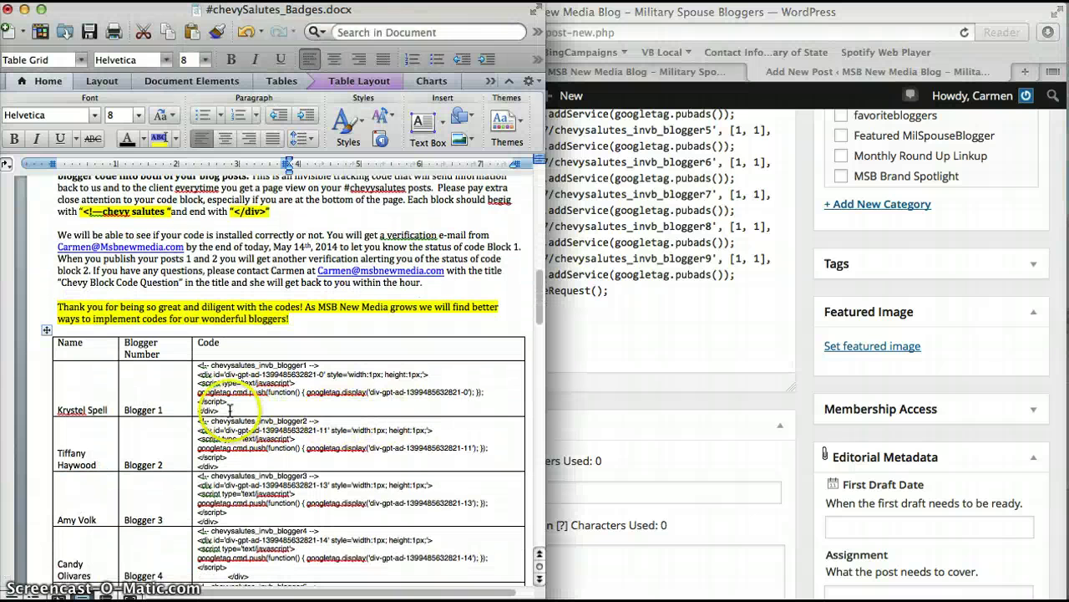
pyautogui.moveTo(224, 406); pyautogui.dragTo(199, 366)
pyautogui.press('super+c')
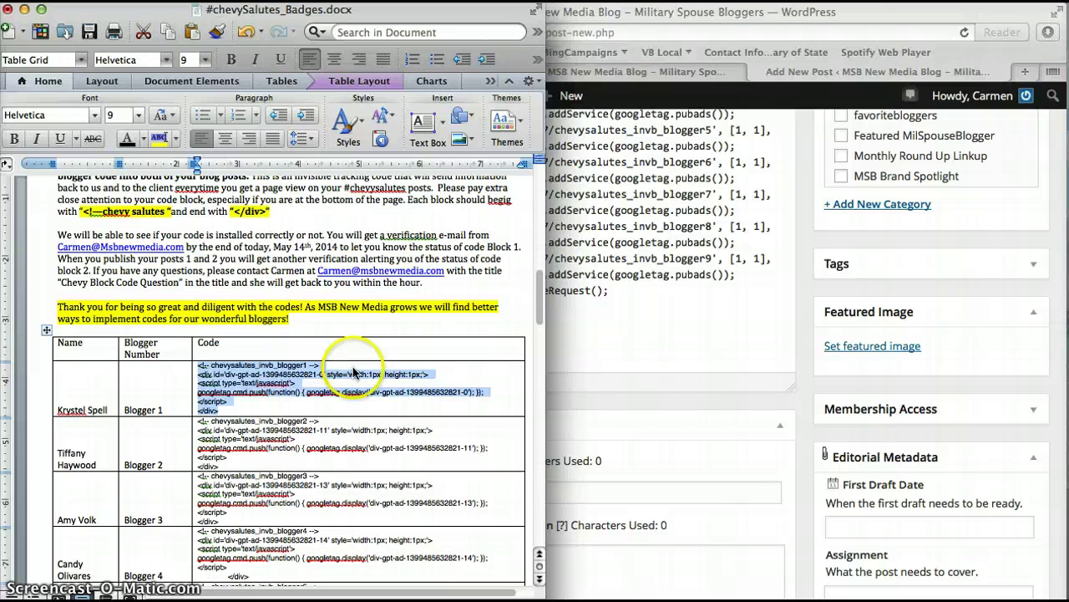
# Step: Paste the Blogger 1 code below Code Block 1 in the WordPress post body and publish the post
pyautogui.click(645, 331)
pyautogui.click(523, 345)
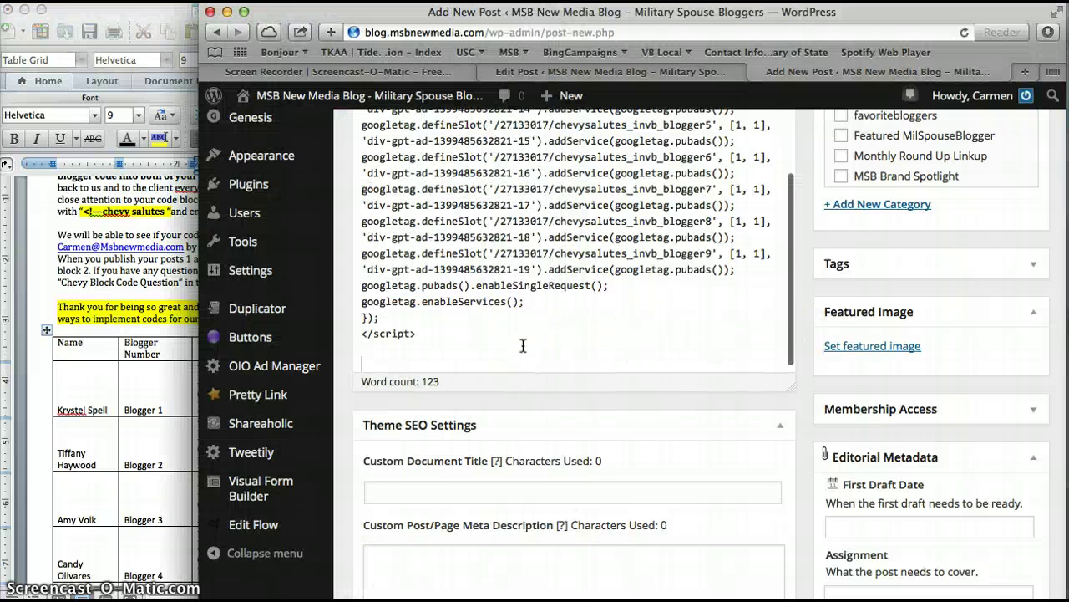
pyautogui.press('super+v')
pyautogui.scroll(-2, 803, 438)
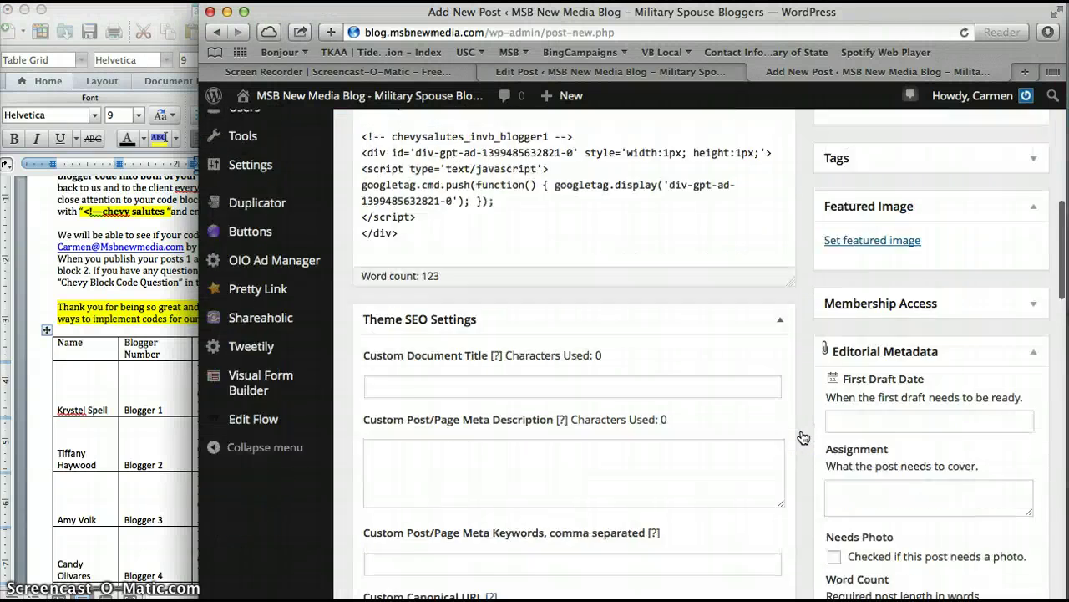
pyautogui.scroll(1, 802, 438)
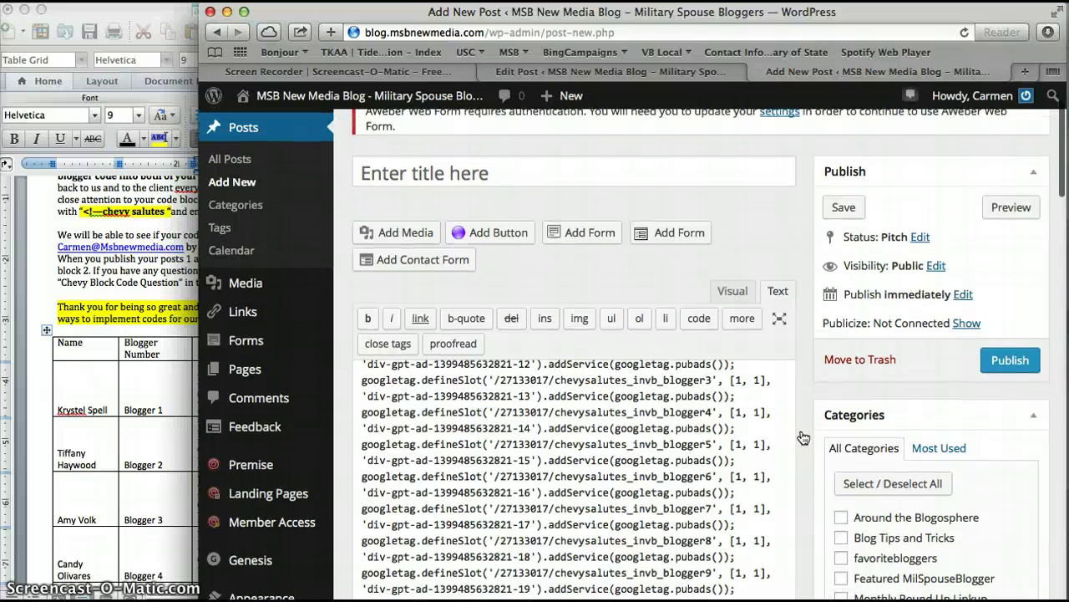
pyautogui.click(1010, 359)
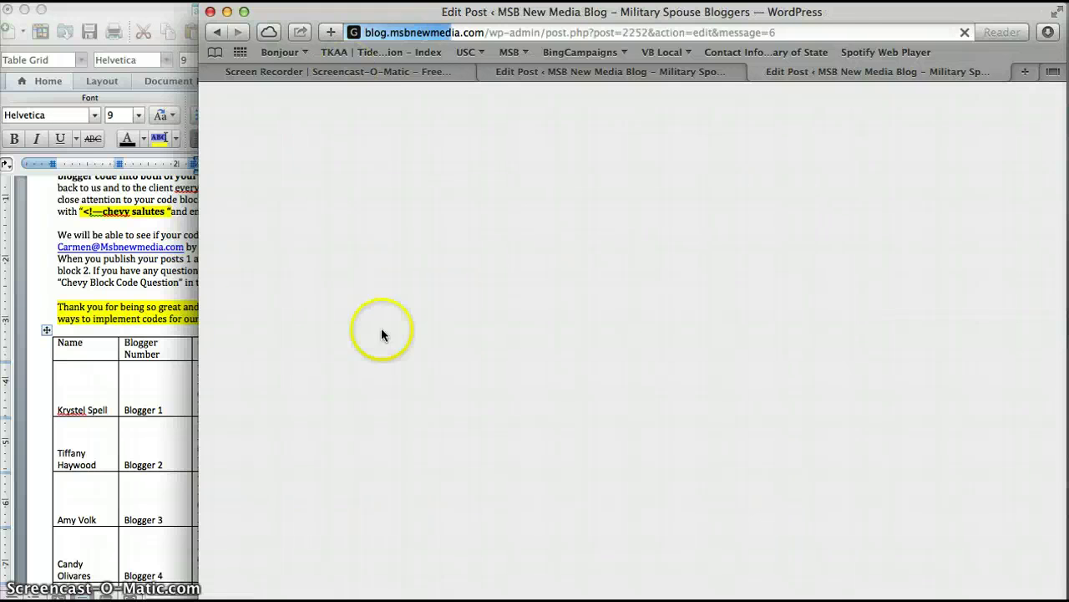
# Step: Go to the Widgets settings and expand the Street Cred text widget in the Primary Sidebar
pyautogui.scroll(-5, 343, 506)
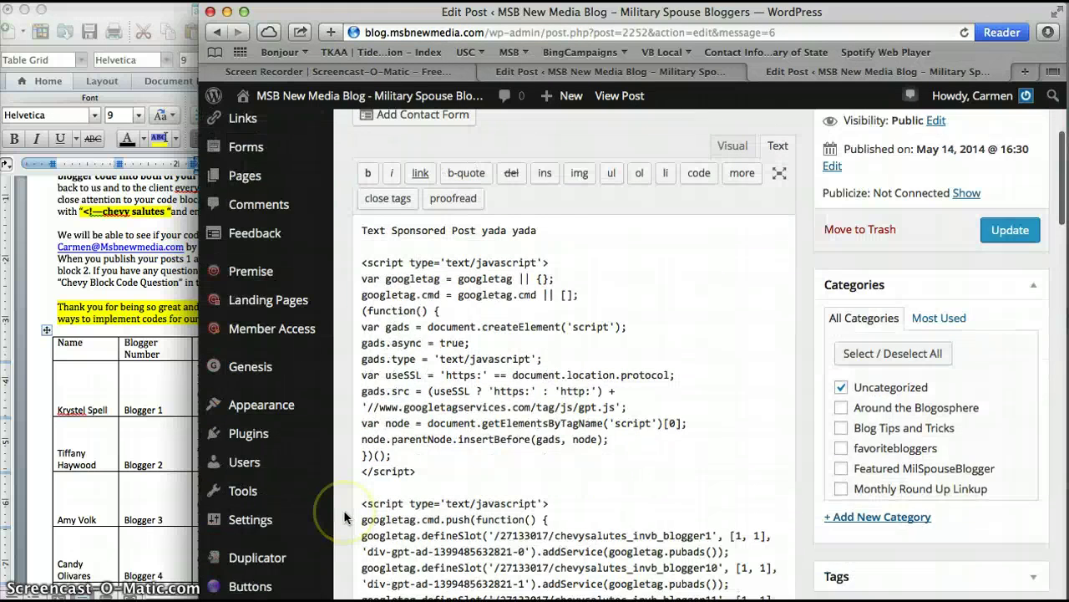
pyautogui.moveTo(310, 384)
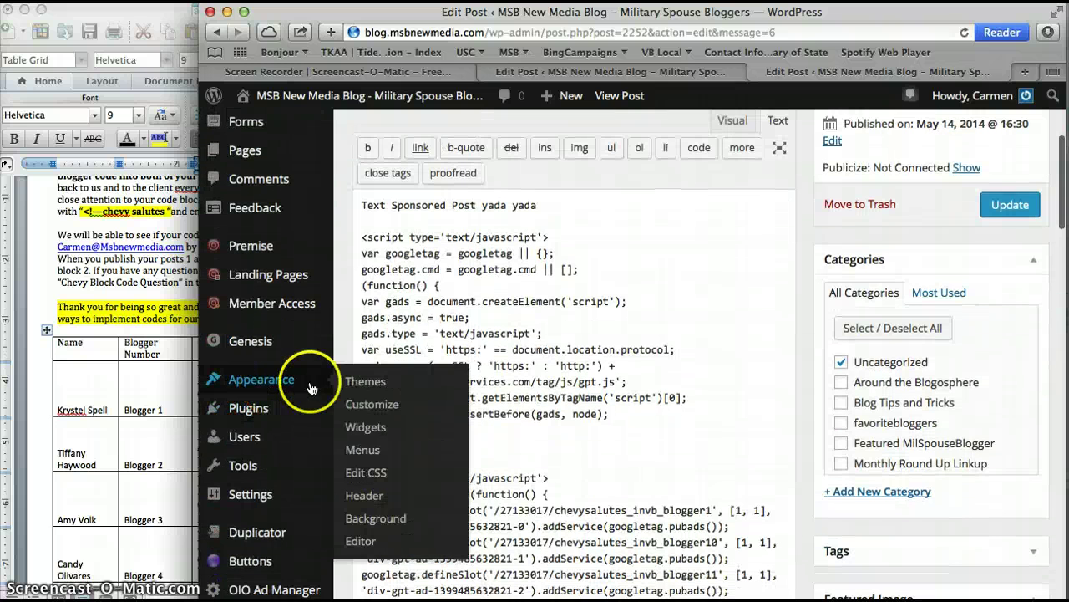
pyautogui.click(364, 426)
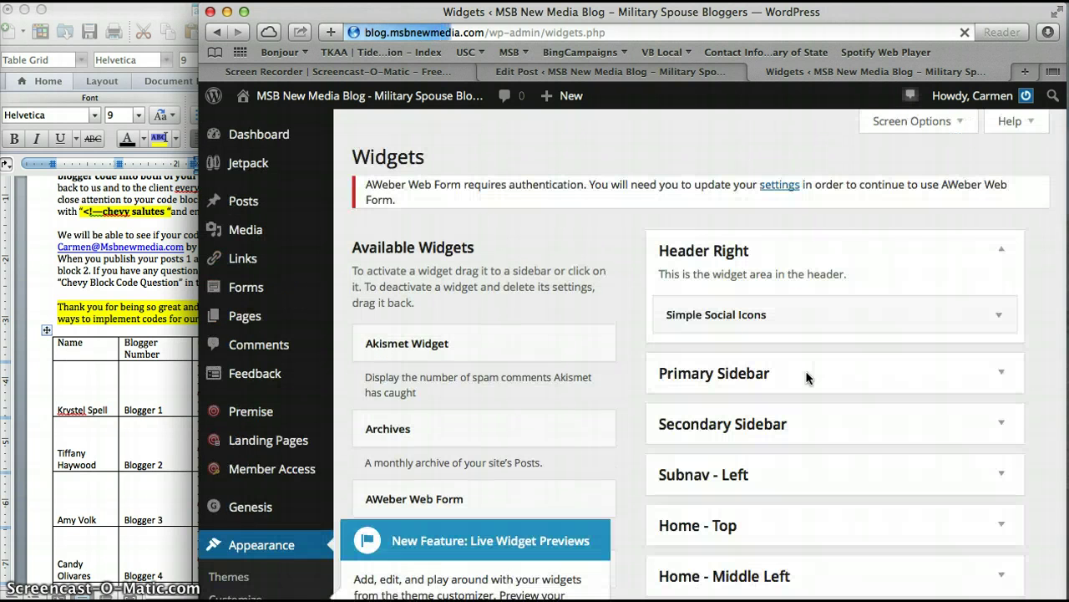
pyautogui.click(1002, 375)
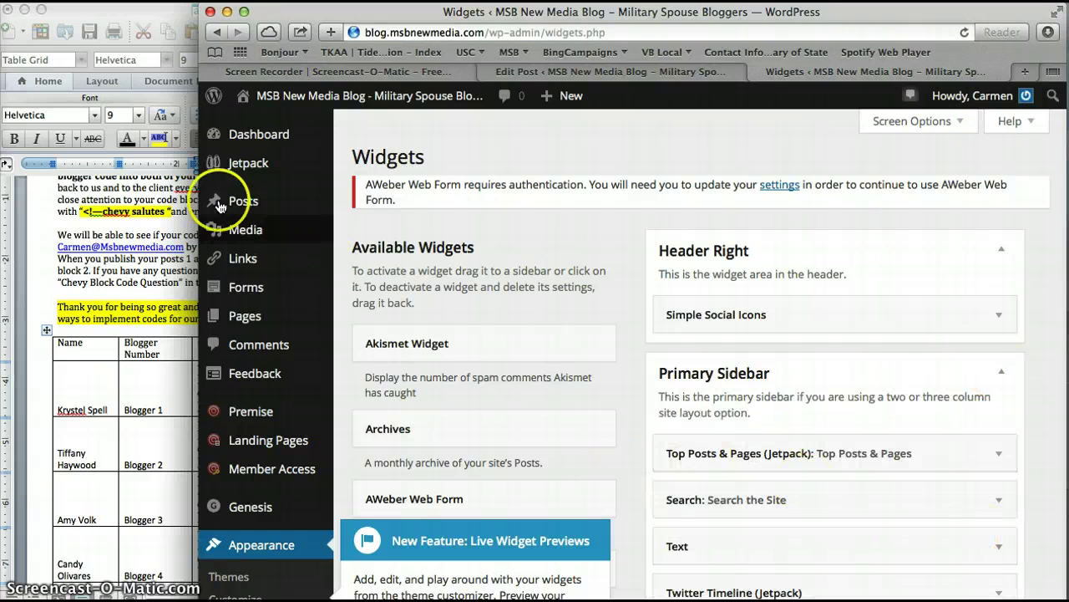
pyautogui.scroll(-5, 919, 471)
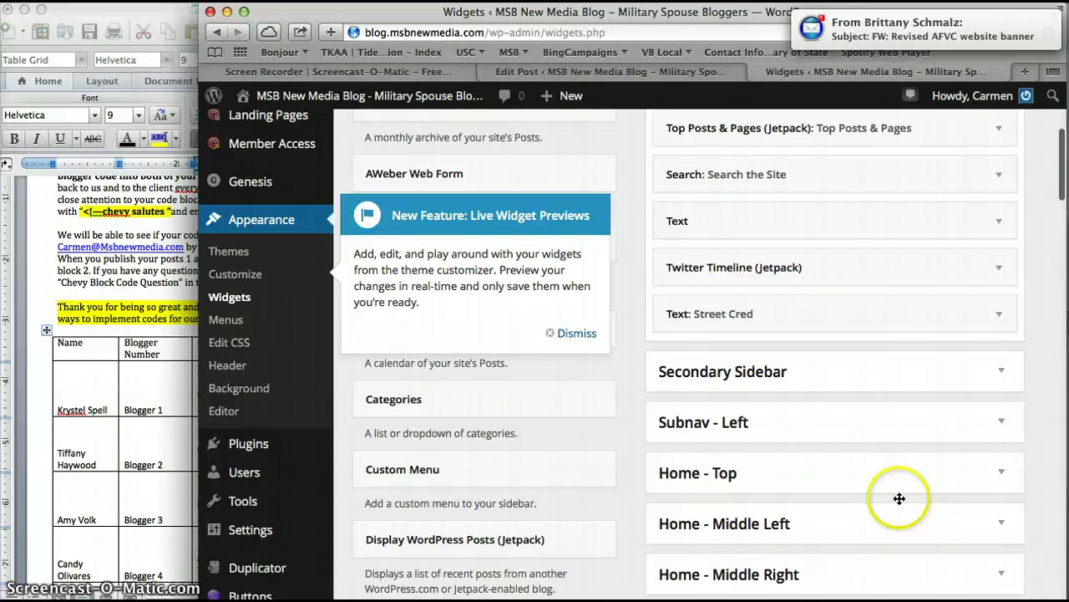
pyautogui.click(999, 307)
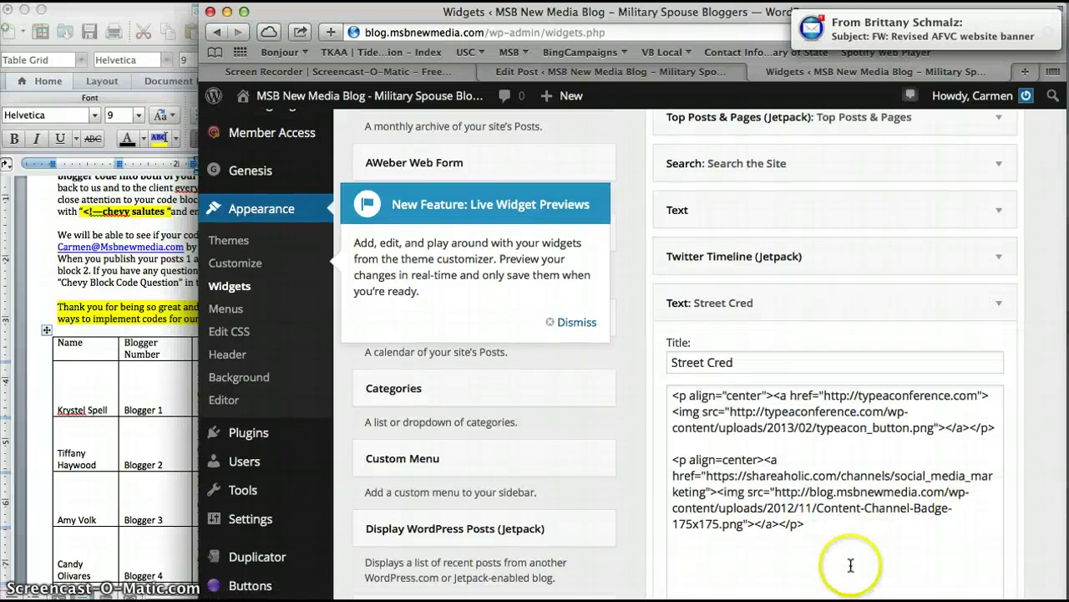
pyautogui.scroll(-5, 844, 559)
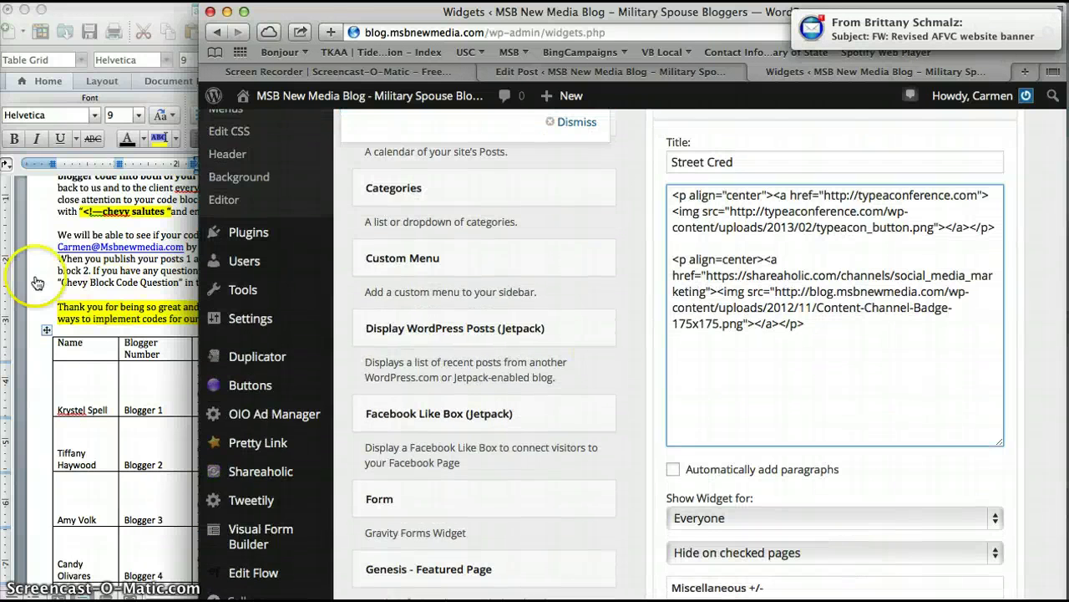
# Step: Paste the Blogger 1 code after the existing badge code in the Street Cred text widget
pyautogui.click(102, 278)
pyautogui.click(750, 374)
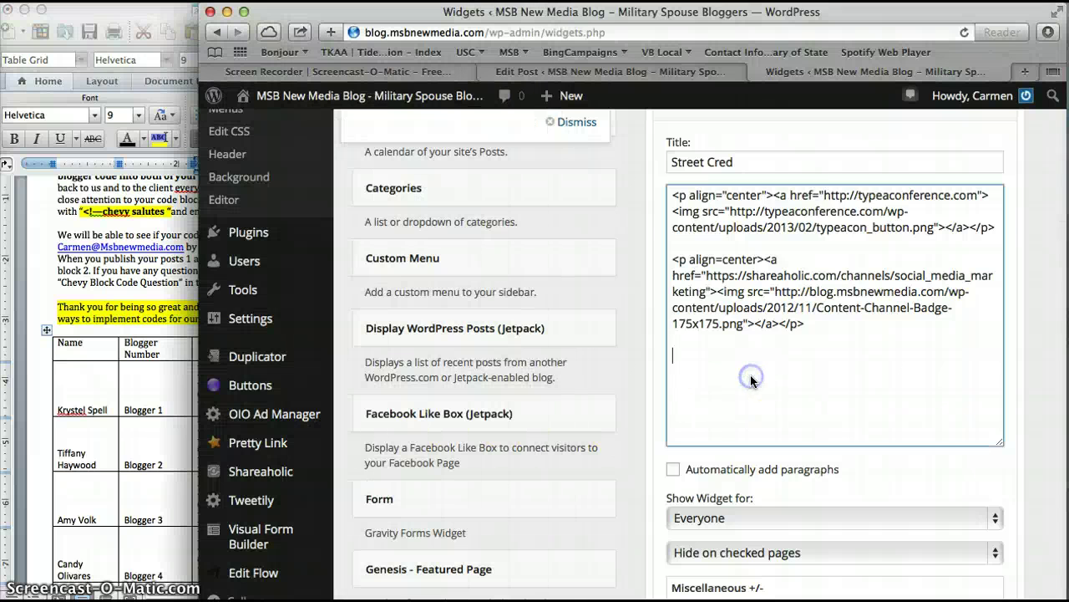
pyautogui.press('super+v')
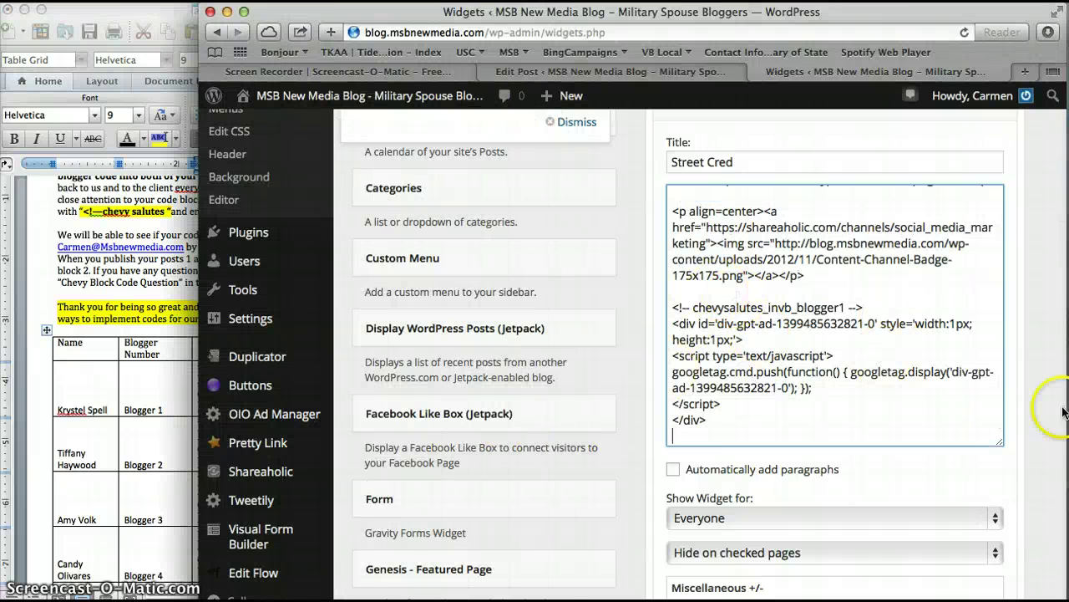
pyautogui.scroll(-5, 1040, 489)
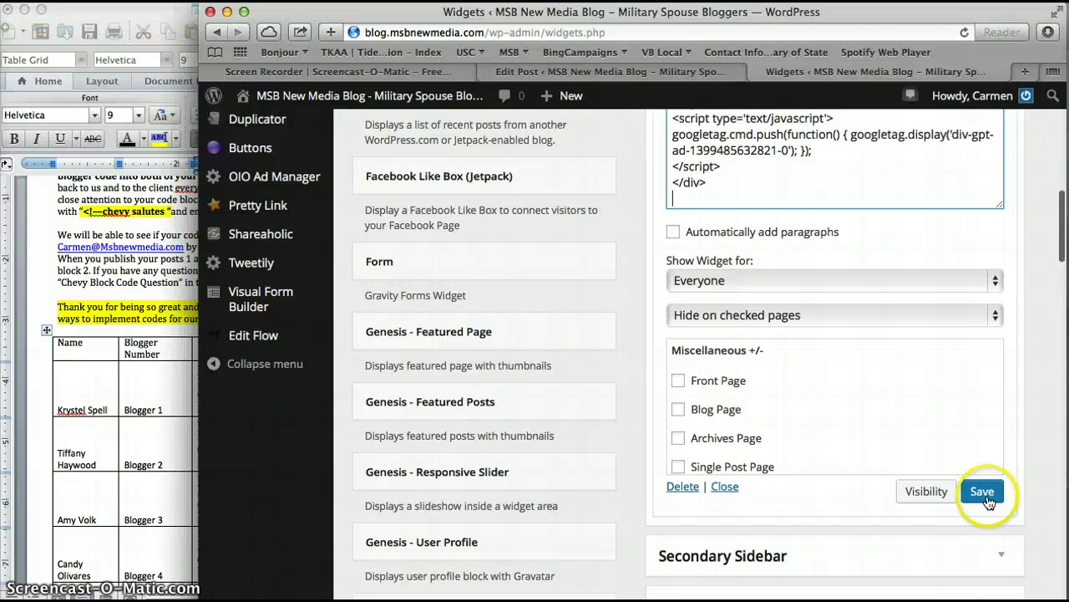
pyautogui.scroll(15, 1043, 330)
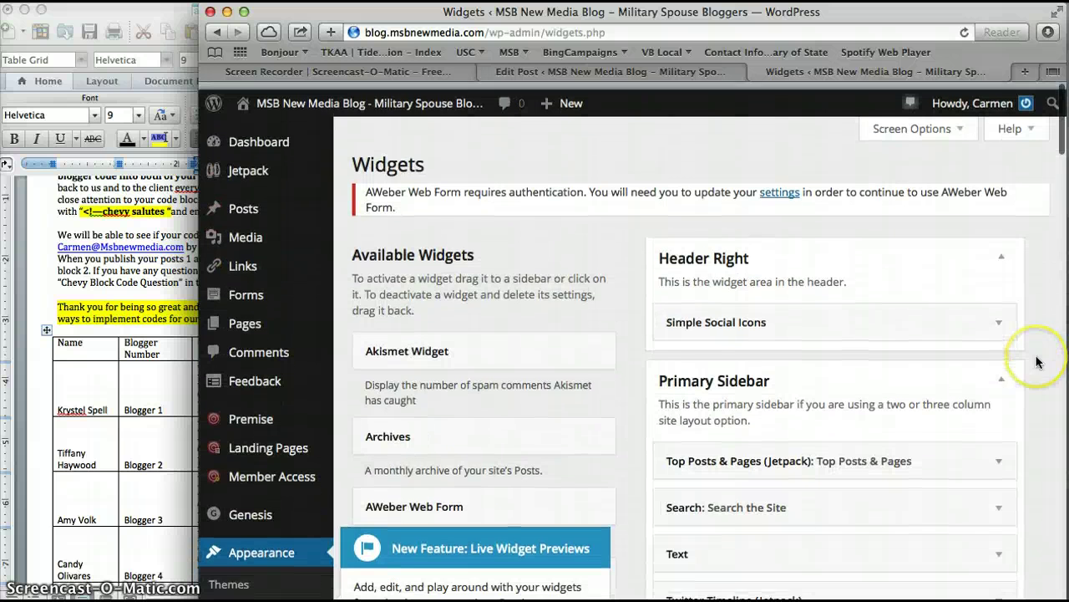
# Step: Open the blog's public home page at blog.msbnewmedia.com
pyautogui.moveTo(363, 100)
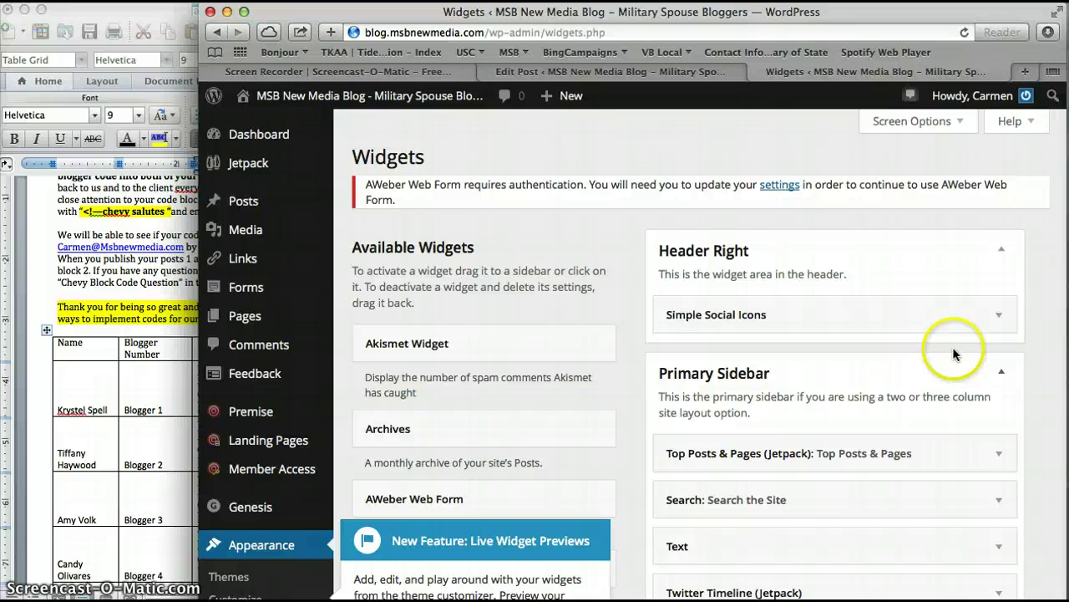
pyautogui.scroll(-20, 1043, 472)
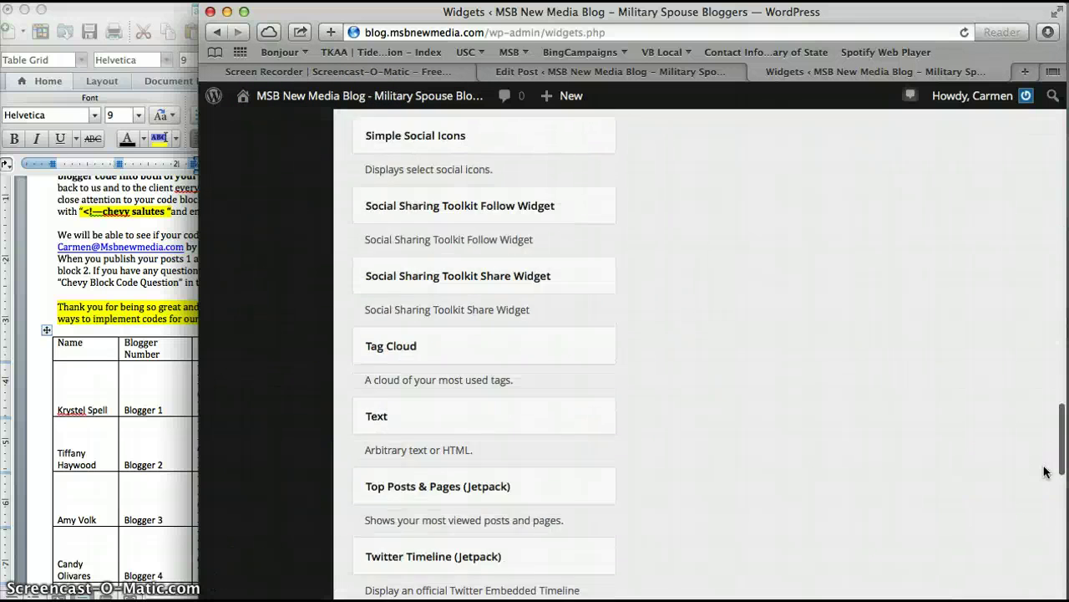
pyautogui.scroll(20, 1043, 472)
pyautogui.scroll(5, 1044, 472)
pyautogui.moveTo(330, 98)
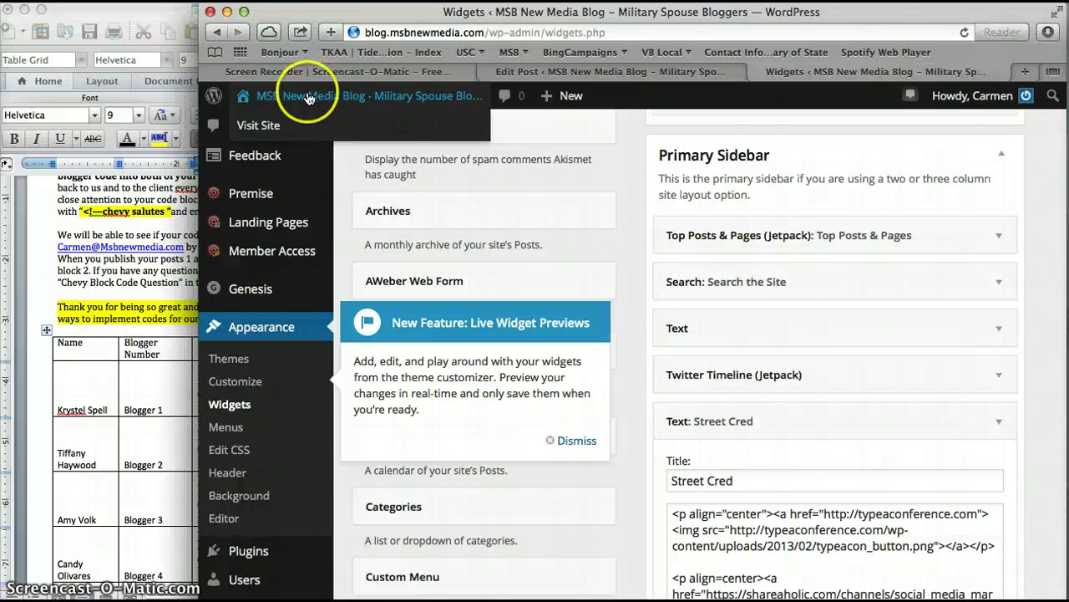
pyautogui.press('super+l')
pyautogui.write('blog.msbnewmedia.com')
pyautogui.press('Return')
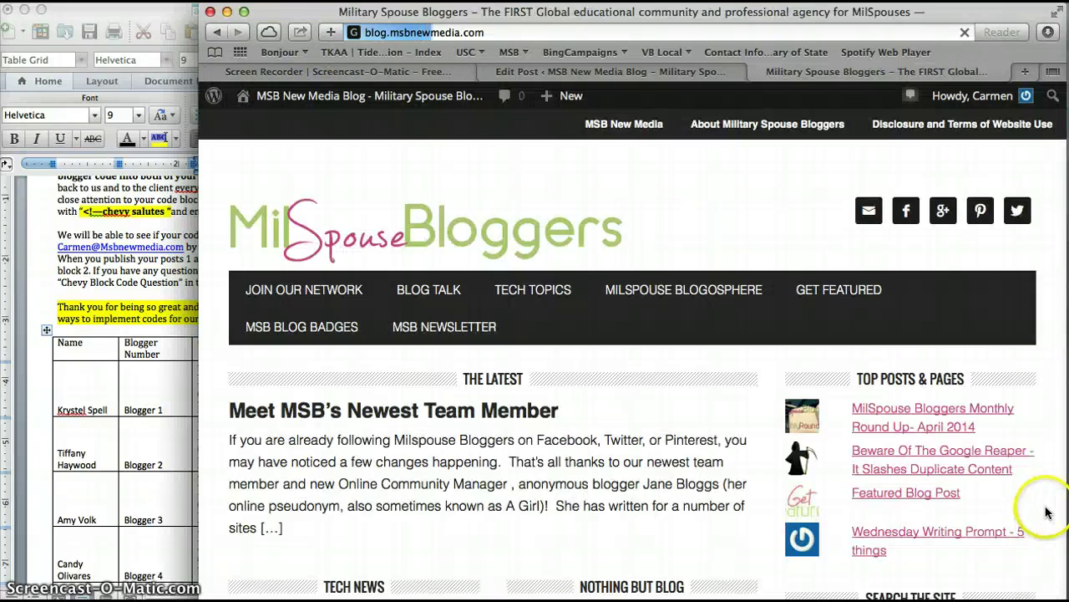
# Step: Examine the home page's sidebar around the Street Cred section to see how the widget displays
pyautogui.scroll(-10, 1043, 509)
pyautogui.scroll(-15, 1043, 511)
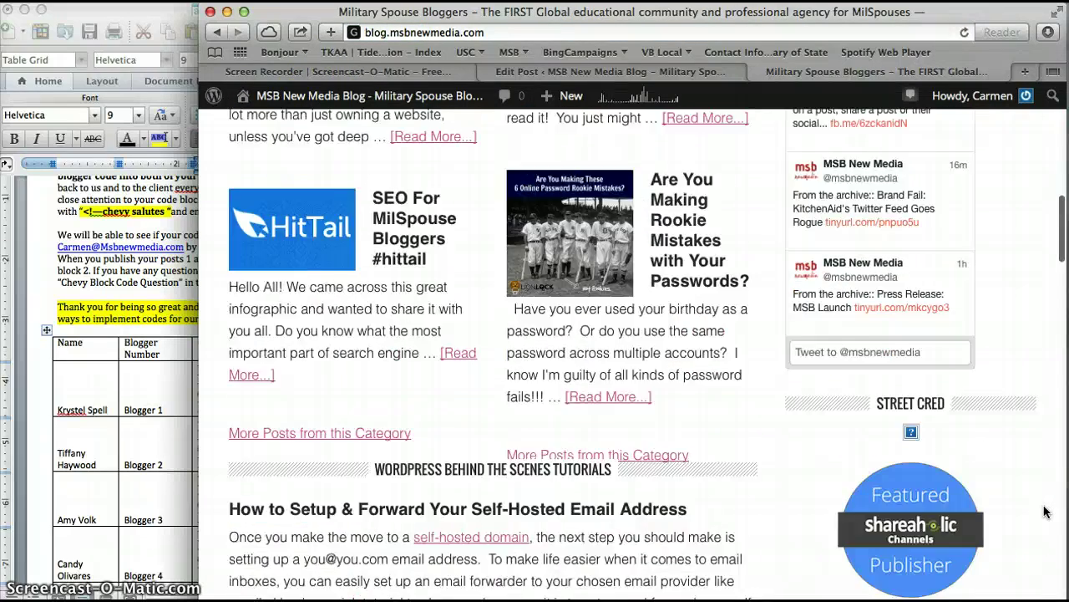
pyautogui.scroll(-15, 1044, 511)
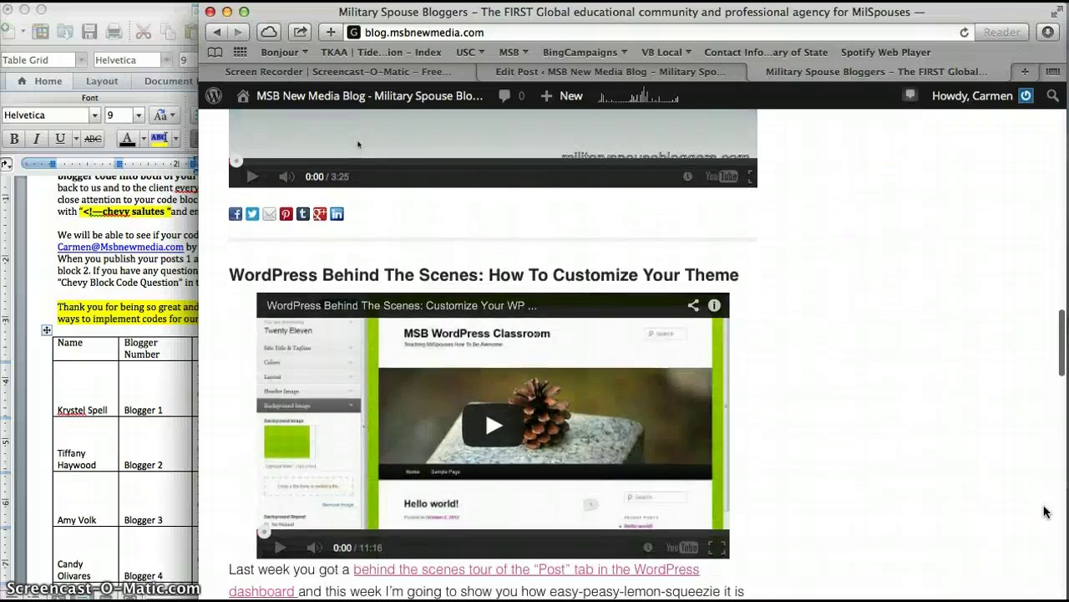
pyautogui.scroll(10, 1043, 512)
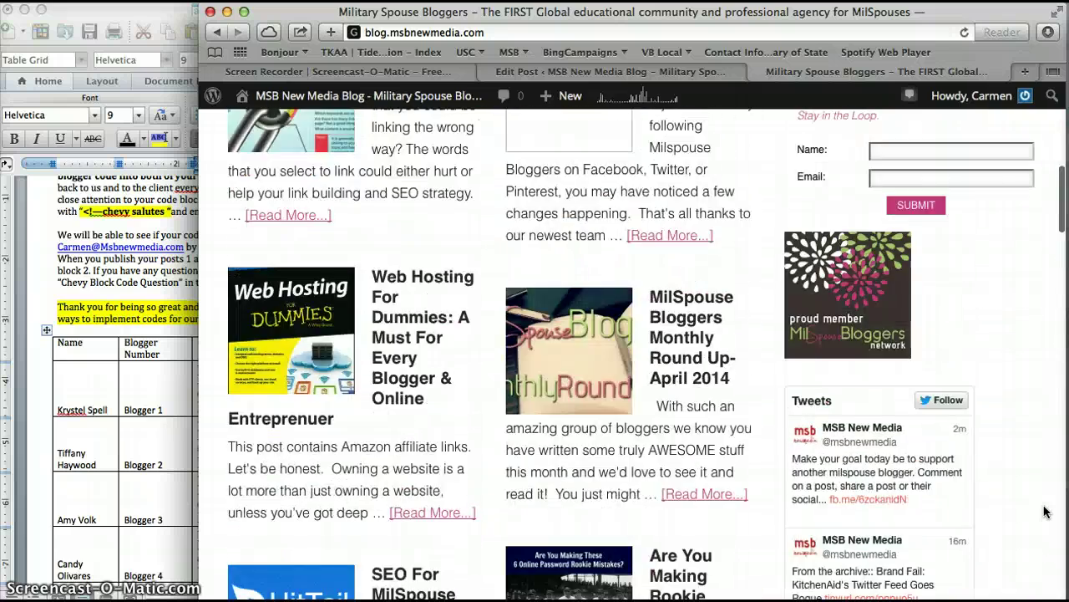
pyautogui.scroll(-8, 1048, 508)
pyautogui.click(958, 257)
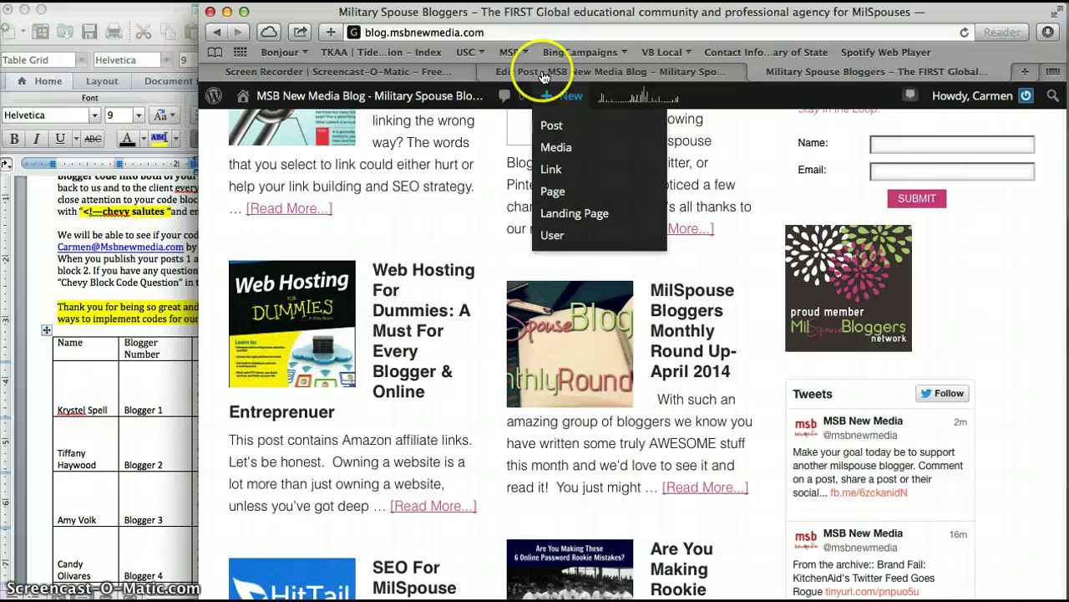
pyautogui.scroll(10, 472, 305)
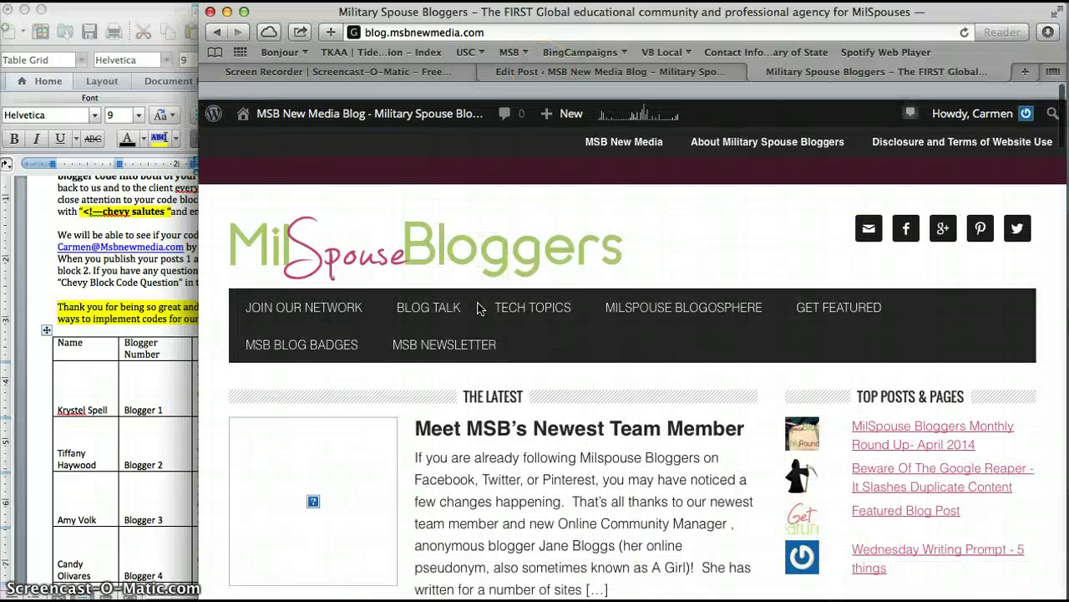